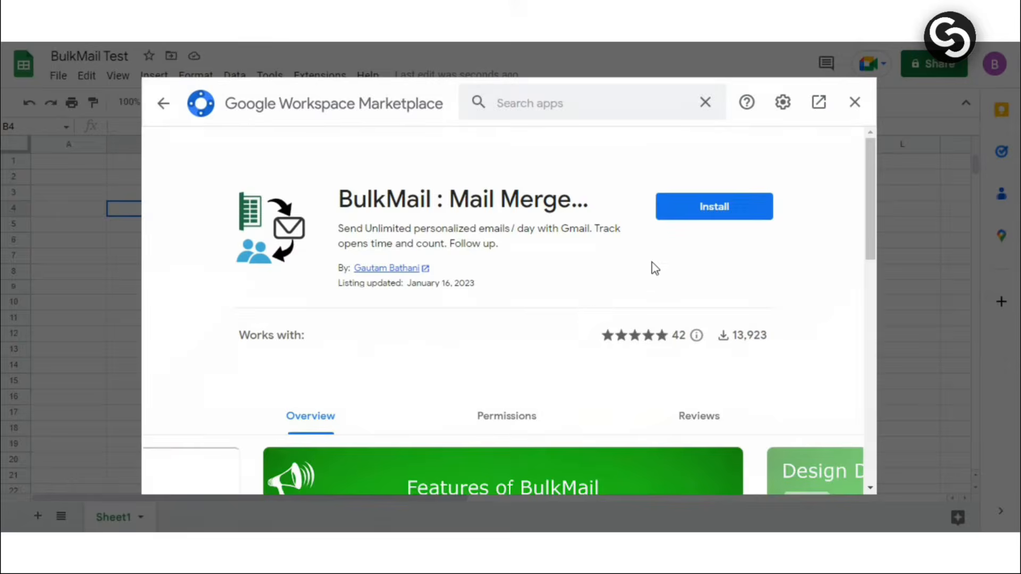
Install the BulkMail mail merge add-on from the Workspace Marketplace, granting it access with the BulkMail Google account
click(684, 219)
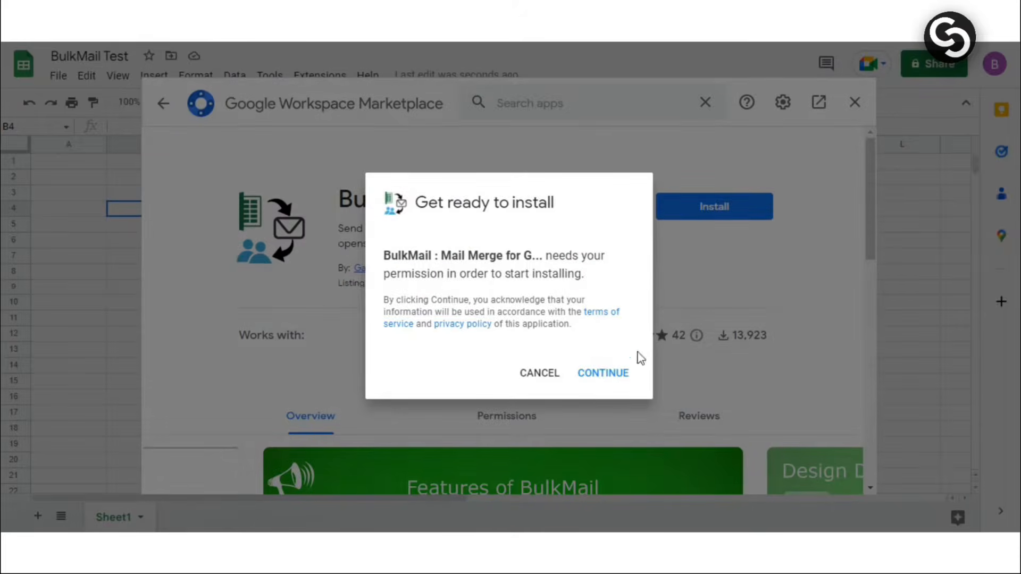
click(606, 372)
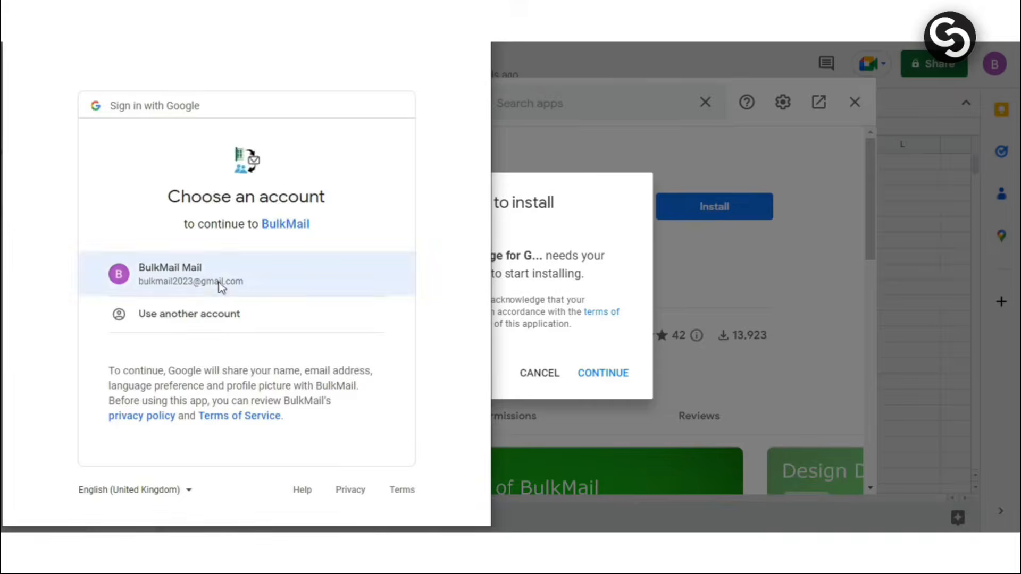
click(220, 281)
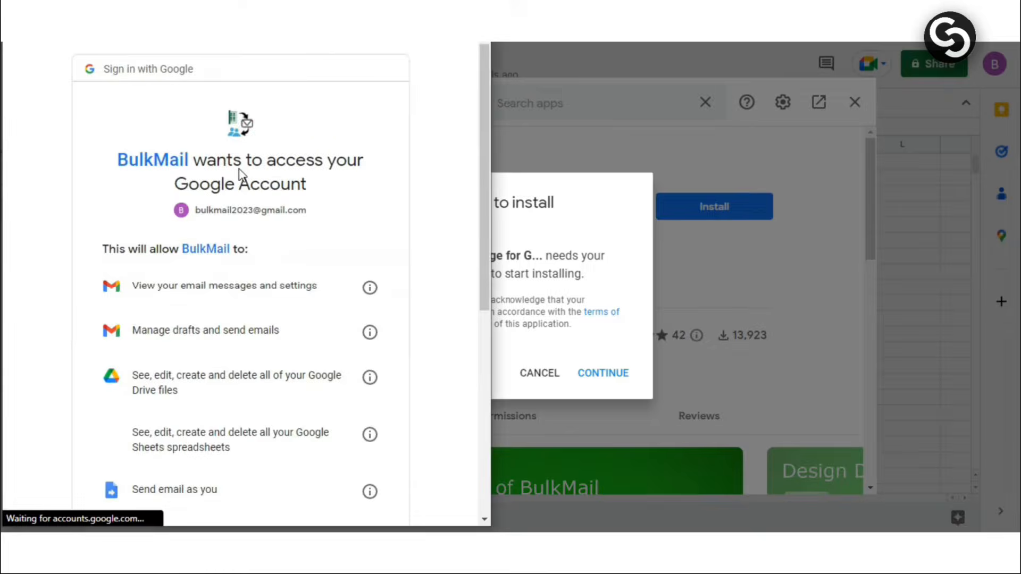
scroll(298, 346, down, 7)
click(319, 416)
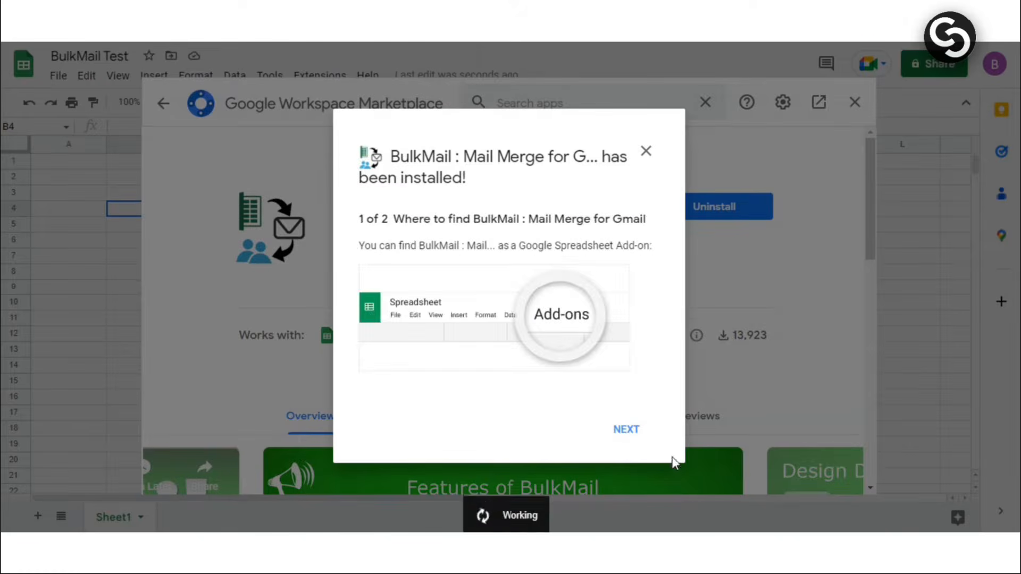
click(626, 429)
click(626, 430)
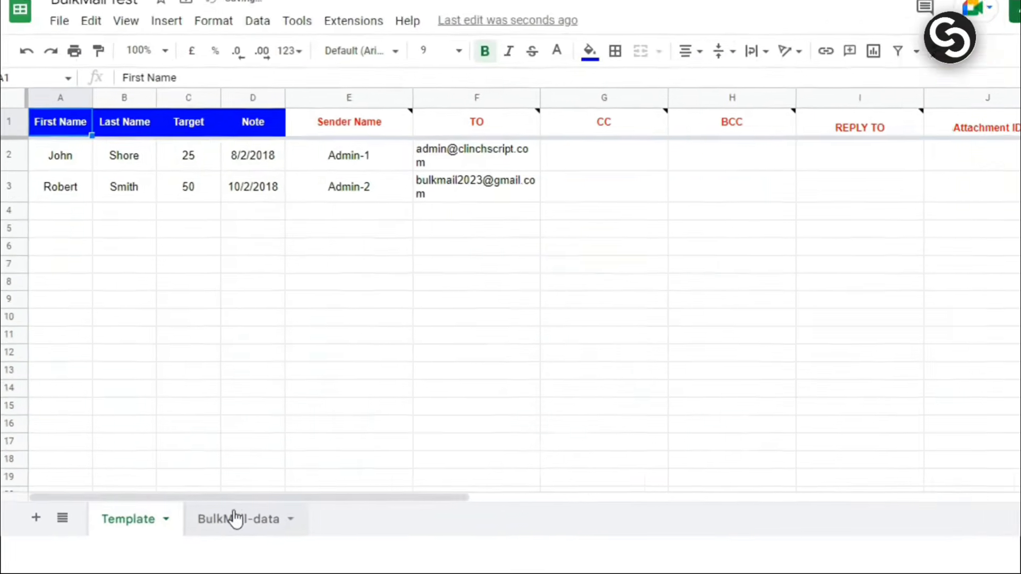
On the Template sheet, insert a blank column before Last Name and delete the Last Name and Target columns
click(215, 516)
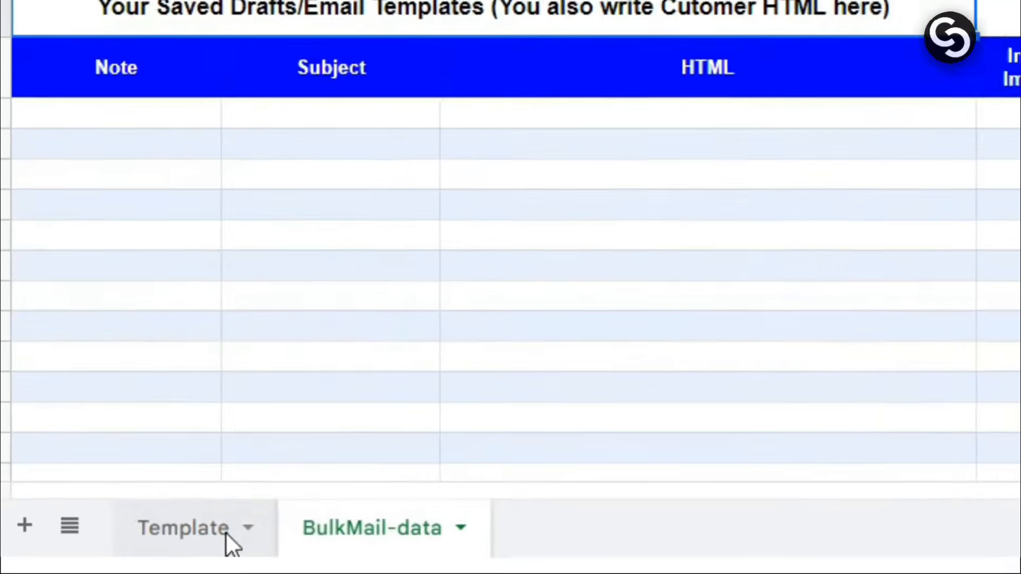
click(226, 533)
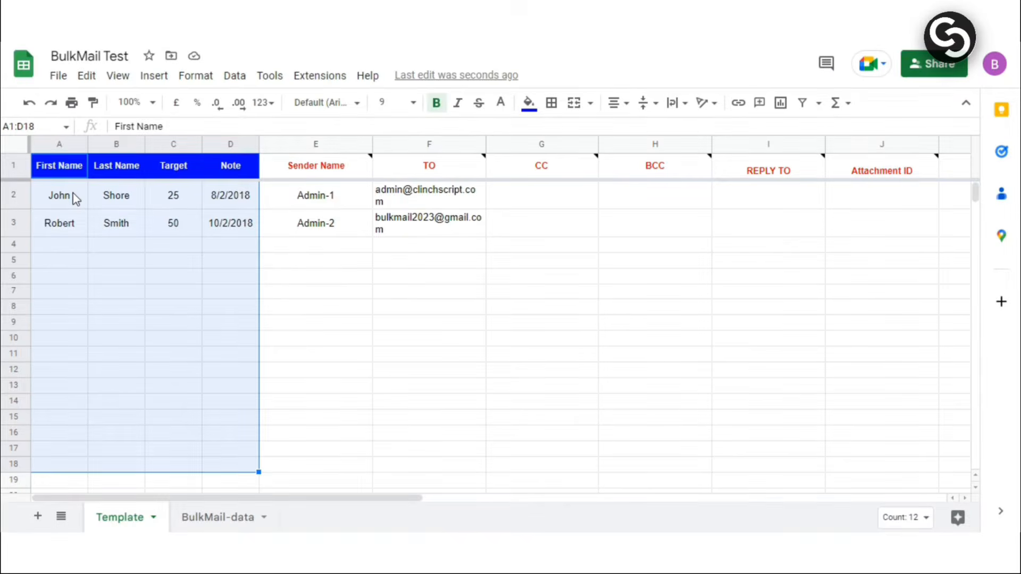
click(75, 199)
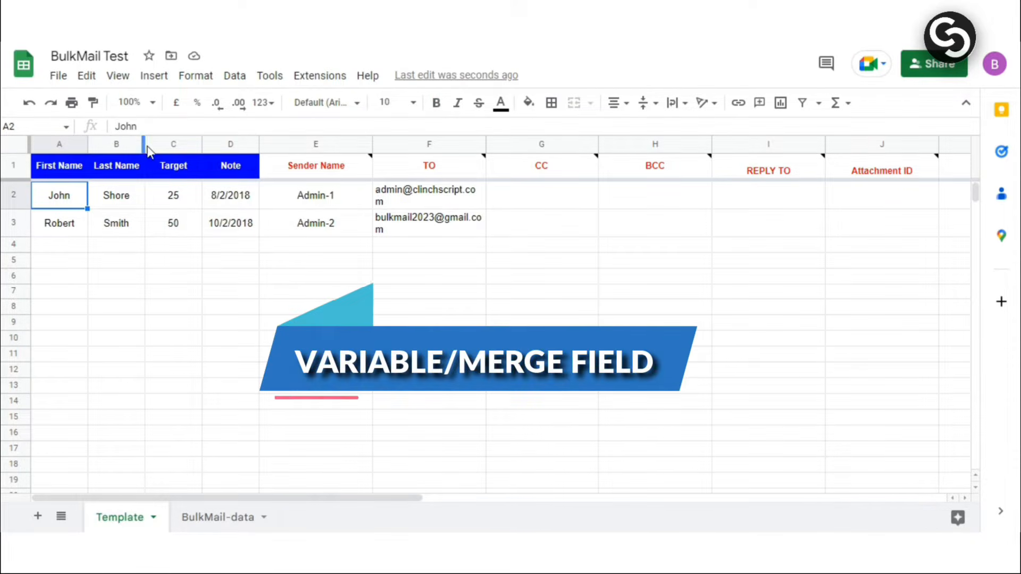
right_click(107, 144)
click(186, 226)
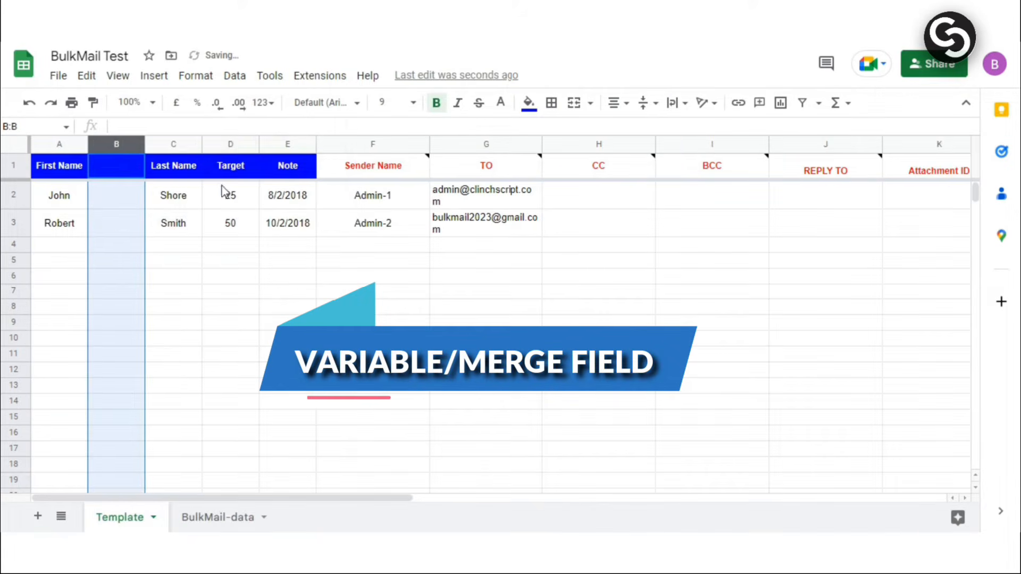
drag(175, 145, 228, 143)
right_click(229, 143)
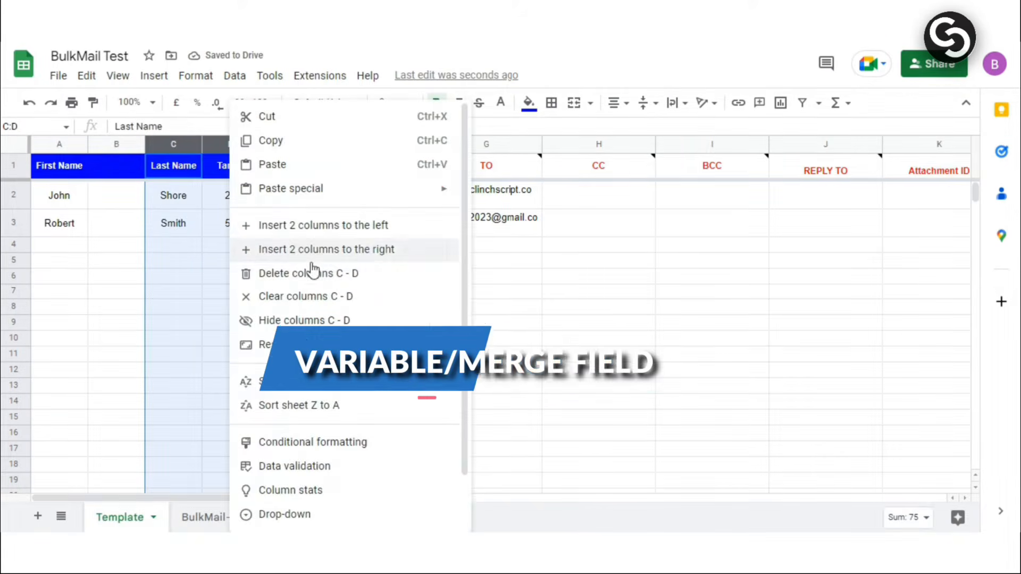
click(314, 269)
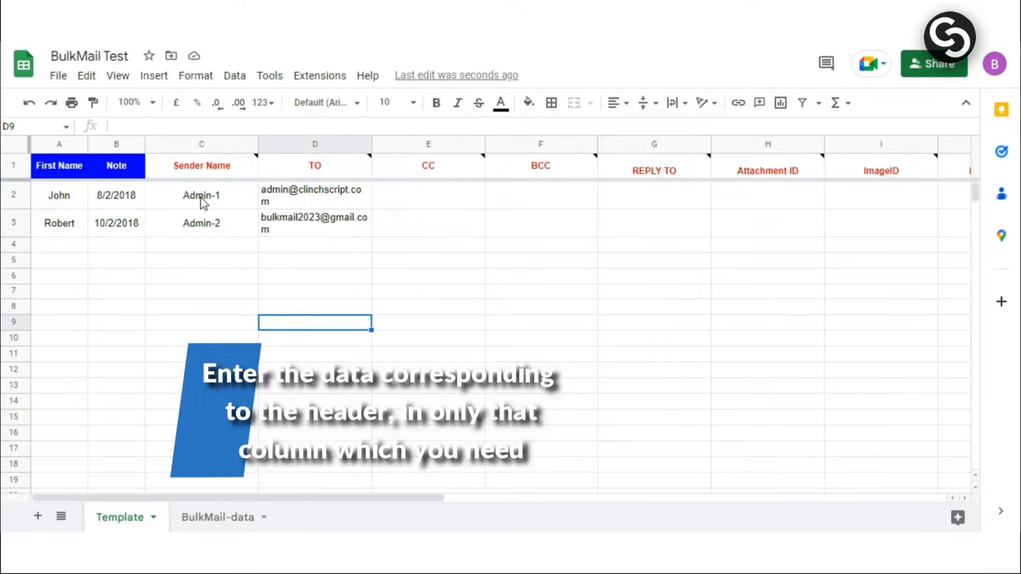
Clear the Sender Name entries in cells C2:C8 of the Template sheet
drag(250, 196, 228, 223)
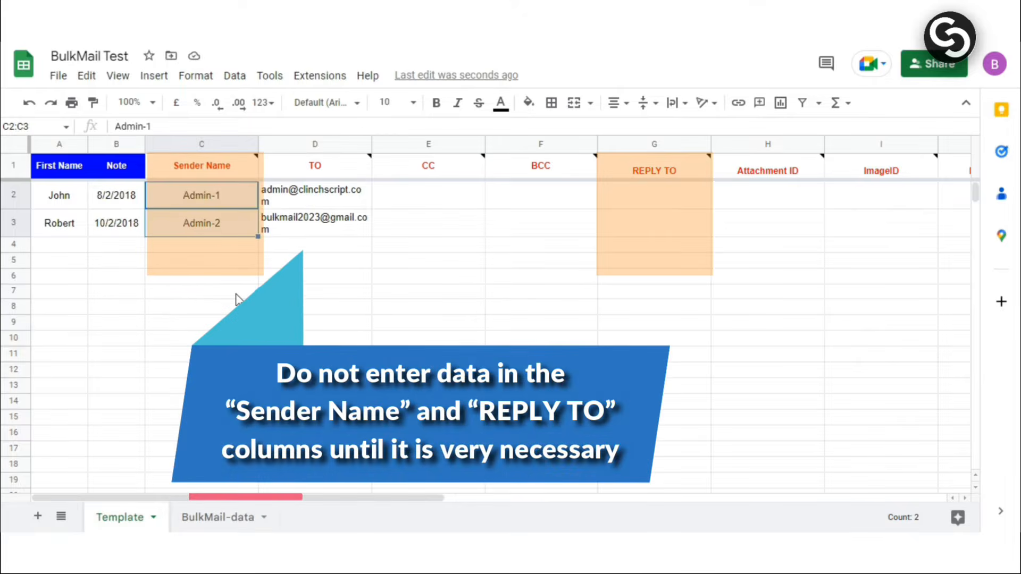
drag(216, 197, 232, 307)
key(Delete)
key(ctrl+z)
drag(218, 199, 217, 316)
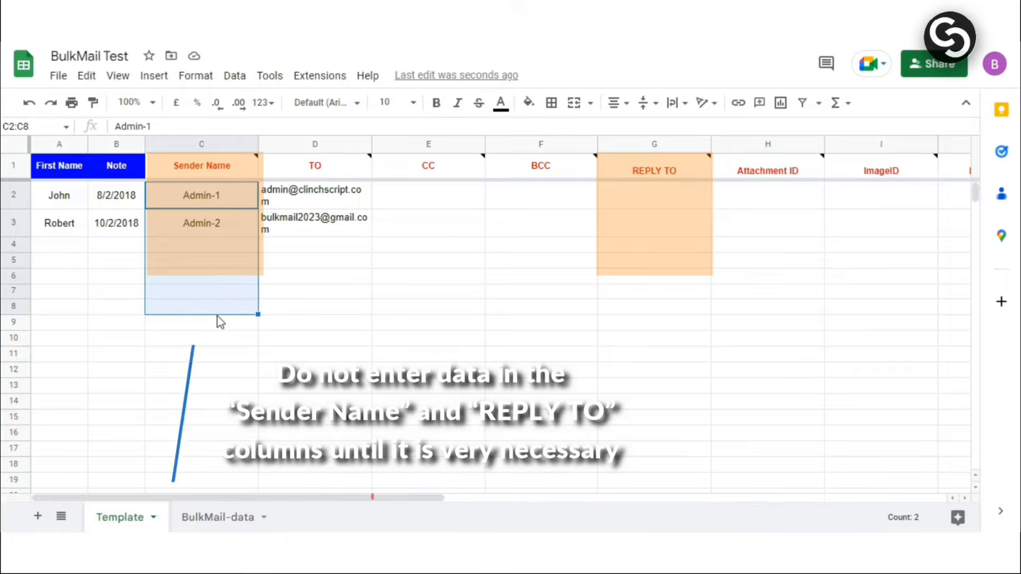
key(Delete)
key(Right)
Examine the addressing columns of the Template sheet, from TO, CC and REPLY TO through Attachment ID
drag(318, 261, 314, 337)
drag(314, 200, 314, 353)
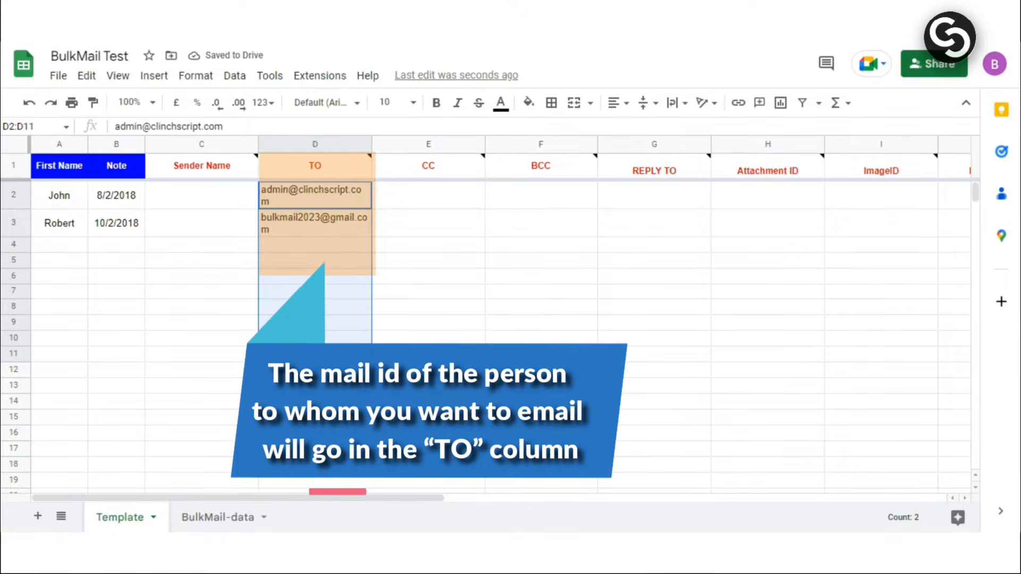
drag(428, 195, 428, 274)
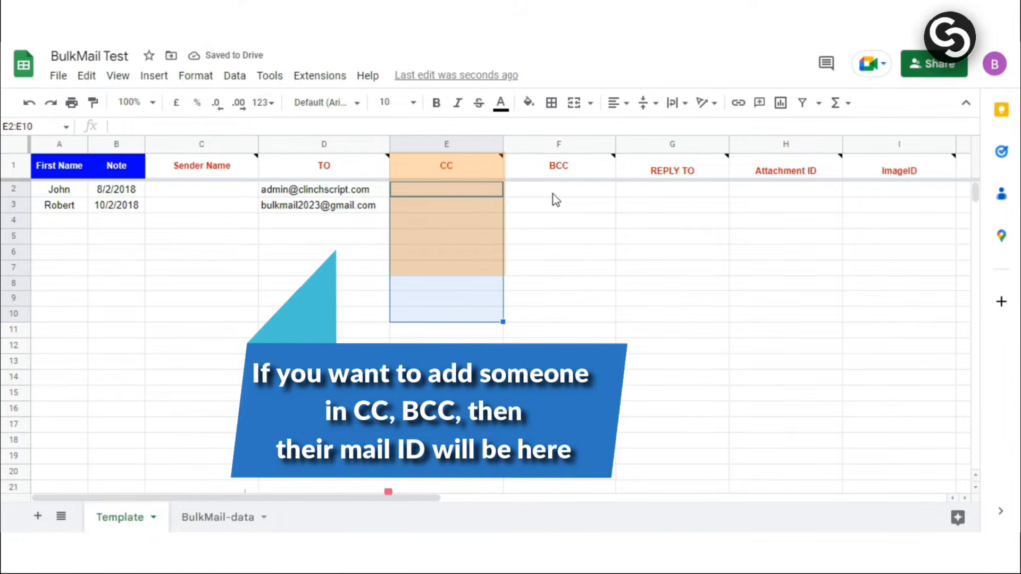
drag(673, 190, 672, 235)
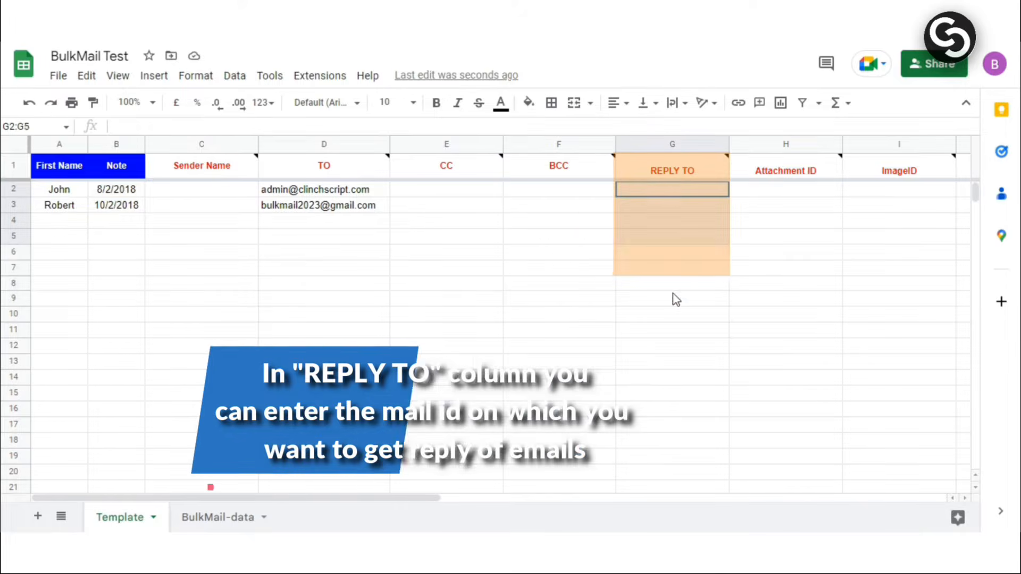
drag(675, 300, 675, 353)
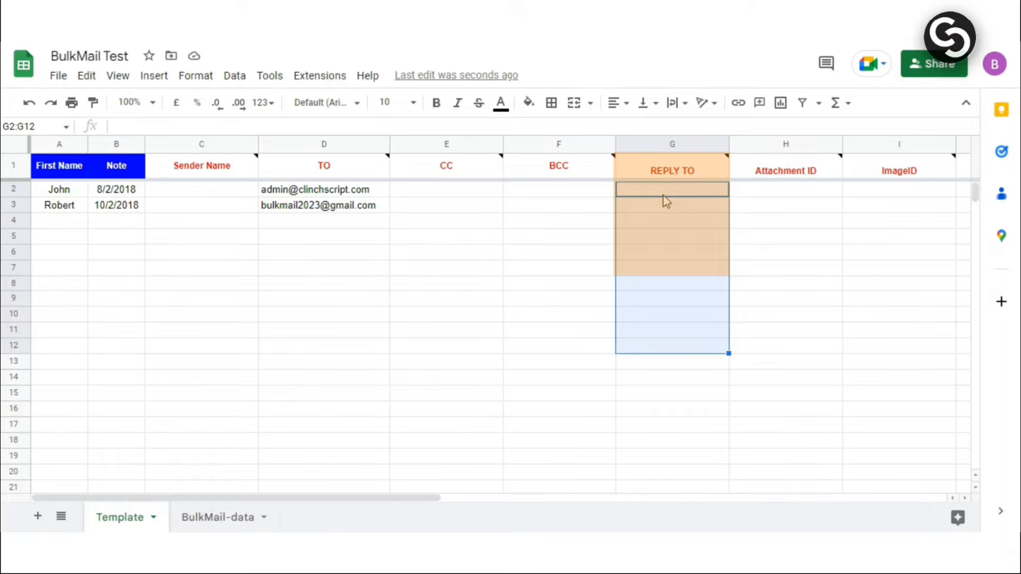
drag(209, 193, 205, 401)
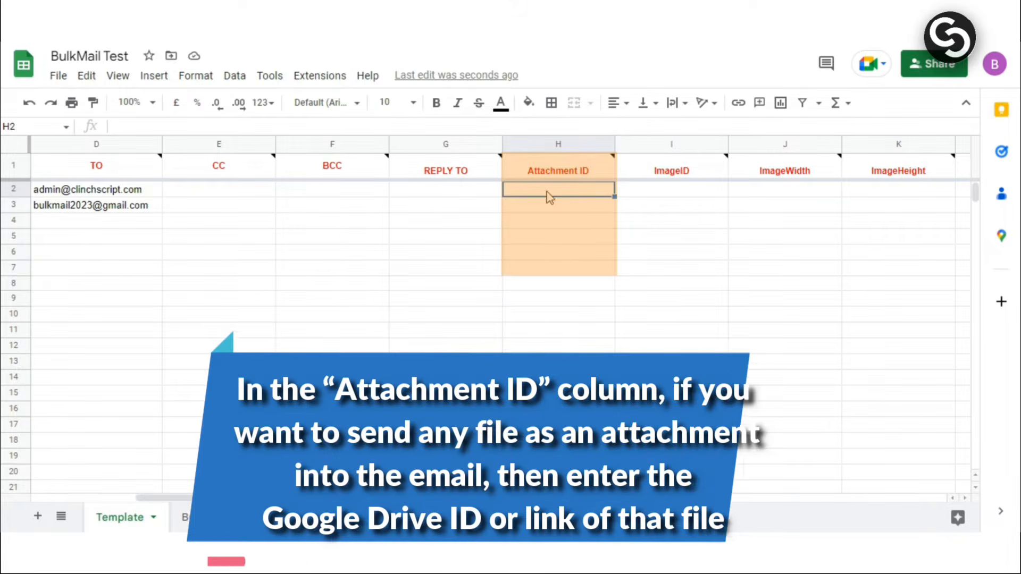
drag(547, 193, 554, 361)
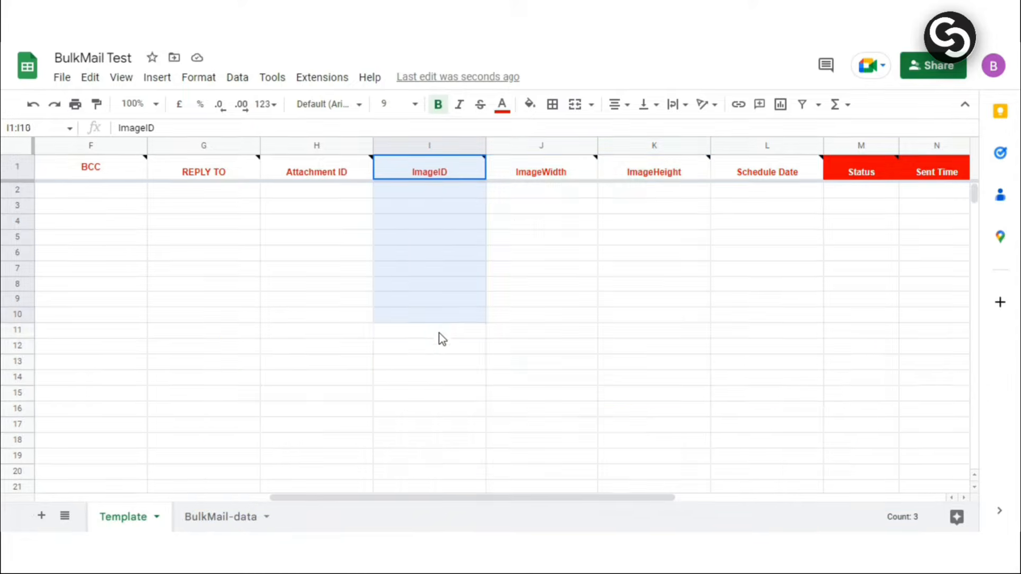
Examine the ImageID and Schedule Date columns of the Template sheet
drag(439, 337, 449, 387)
drag(452, 192, 452, 379)
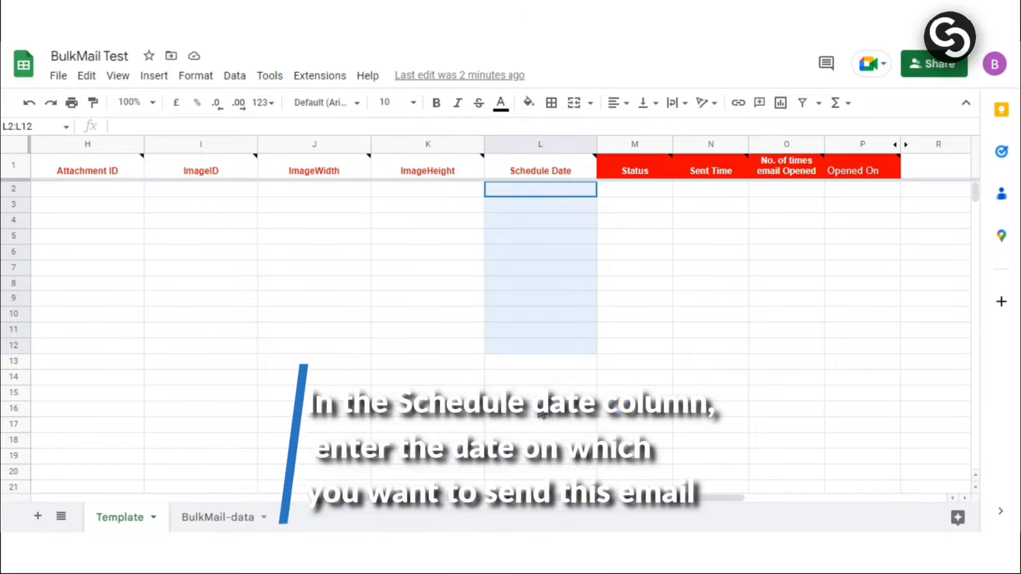
drag(542, 415, 543, 422)
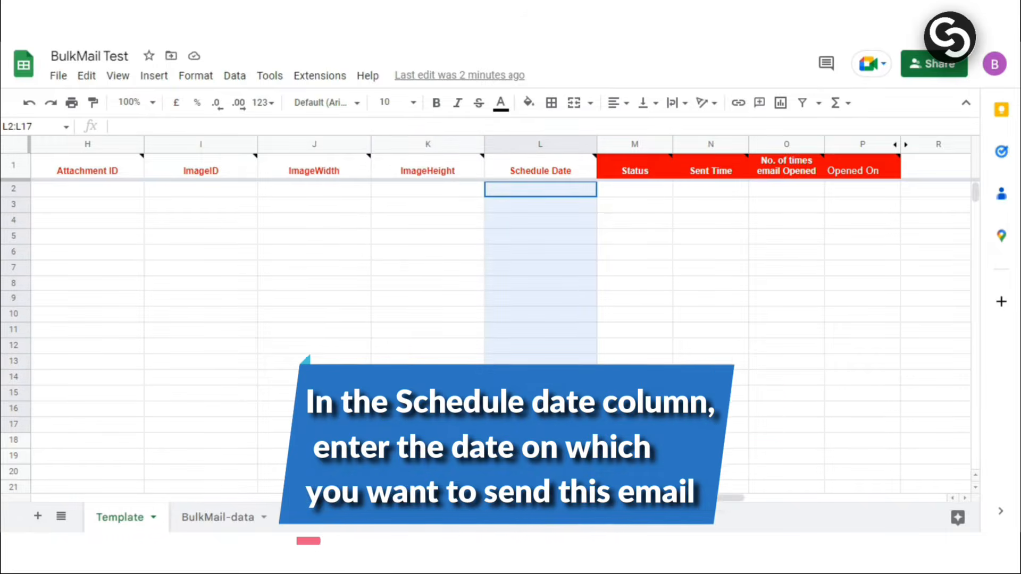
click(570, 275)
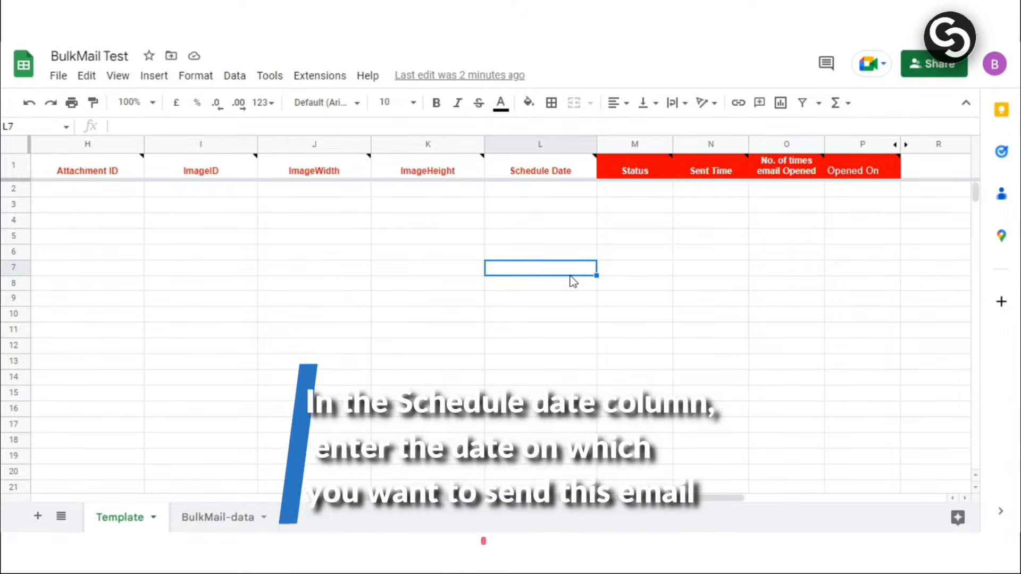
drag(542, 189, 553, 378)
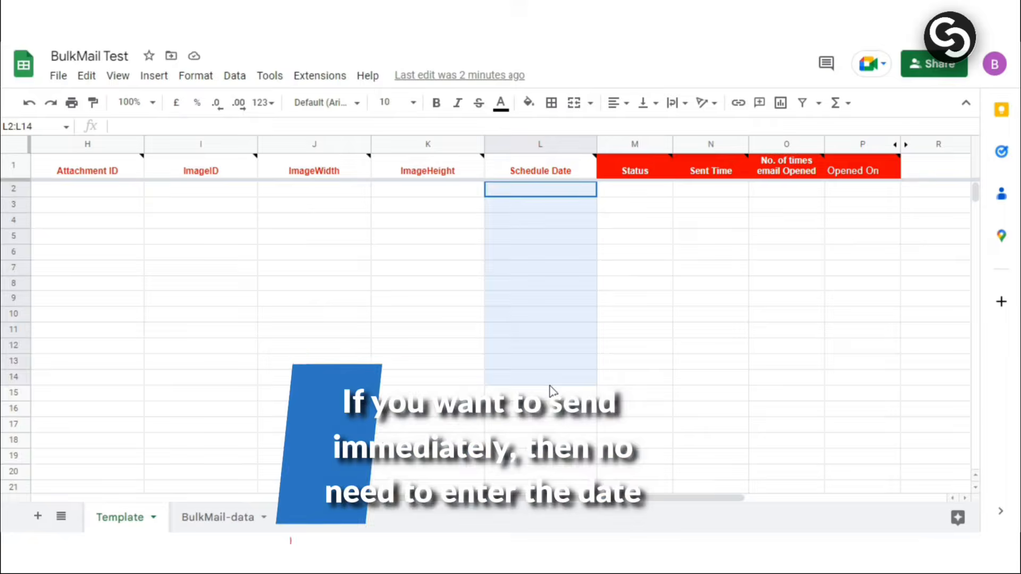
click(555, 197)
drag(556, 198, 557, 354)
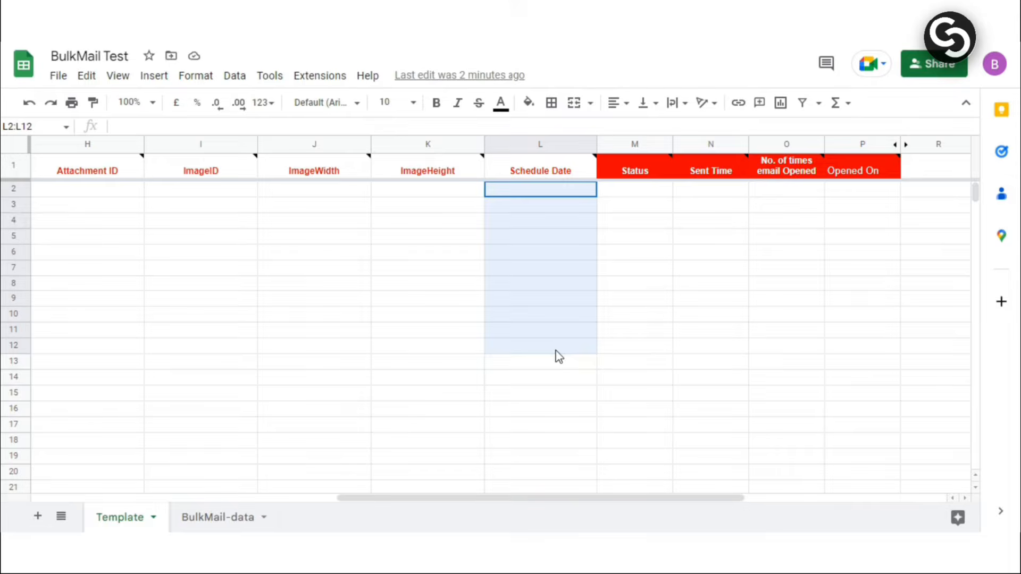
Examine the tracking columns Status, Sent Time, No. of times email Opened and Opened On
drag(635, 189, 626, 406)
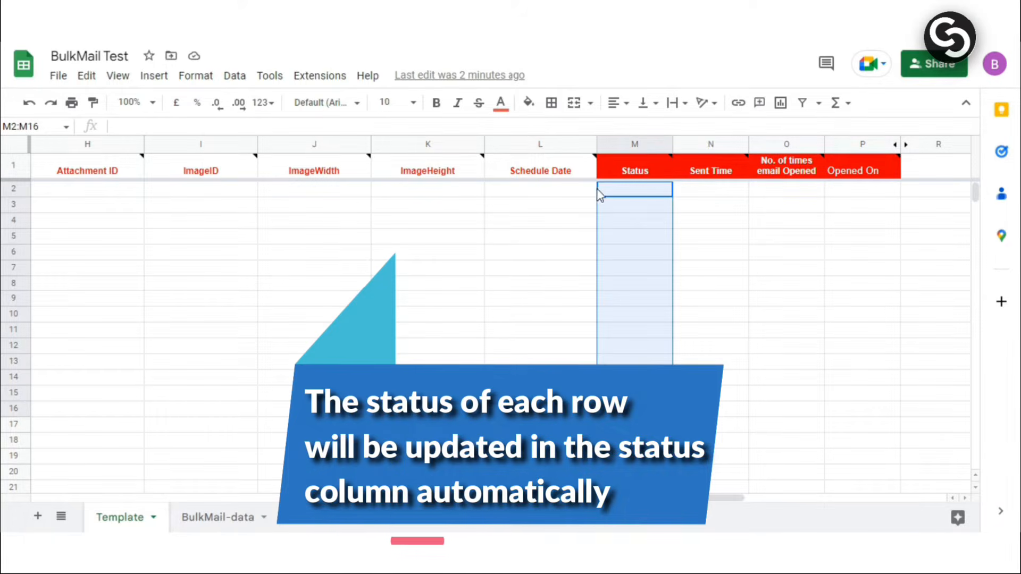
drag(713, 190, 719, 366)
click(697, 190)
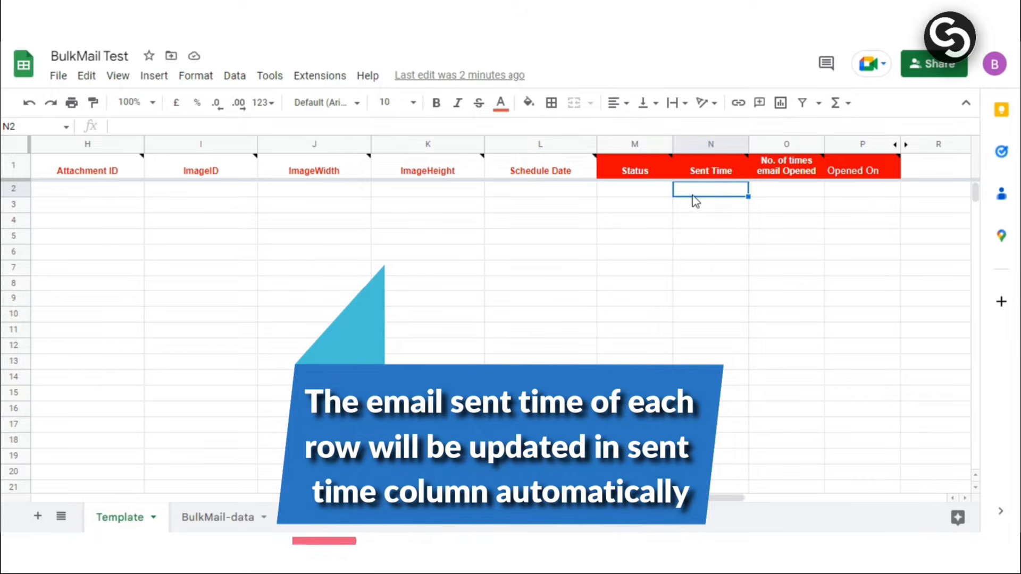
scroll(763, 496, right, 2)
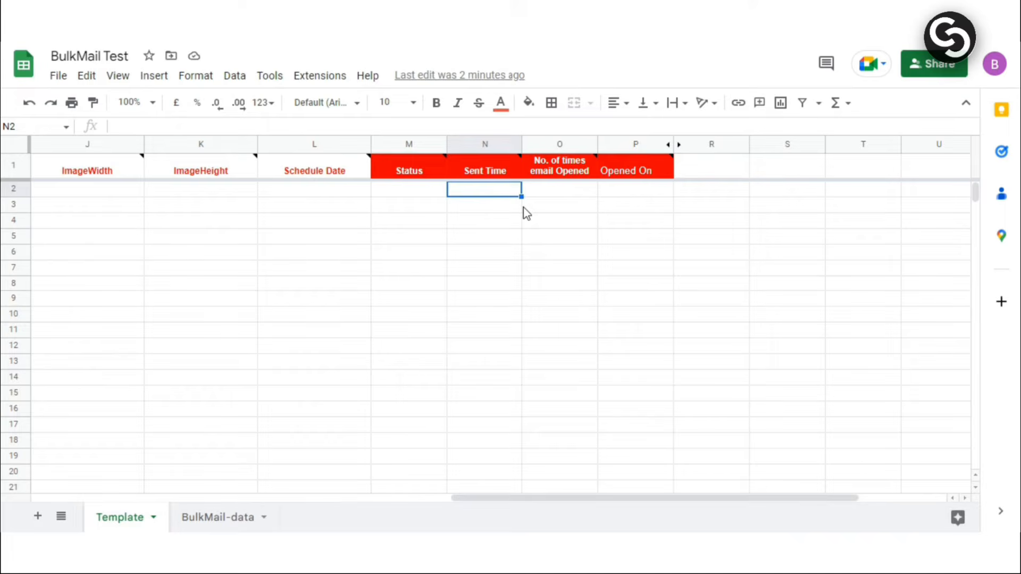
drag(570, 198, 569, 317)
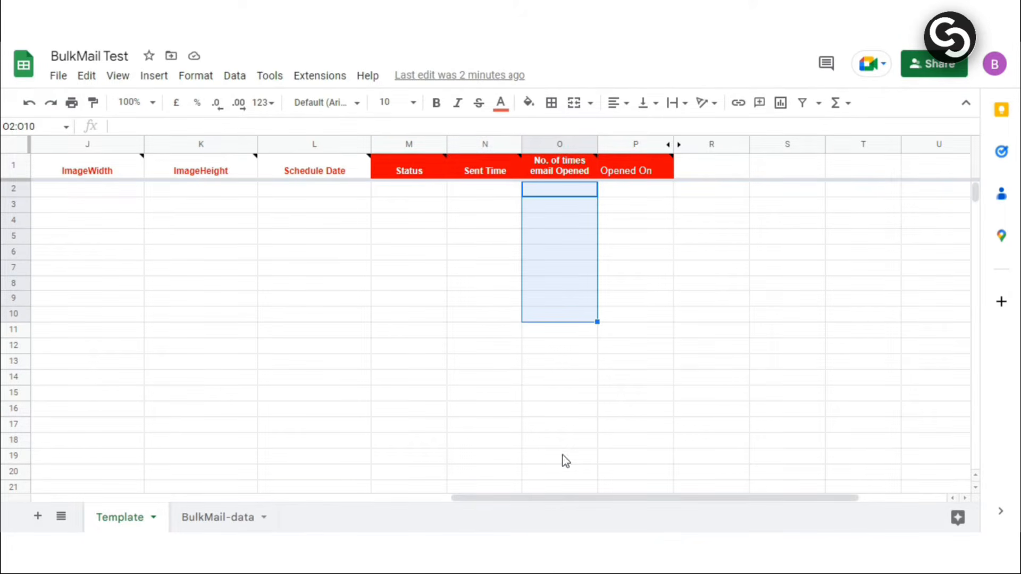
drag(583, 498, 247, 497)
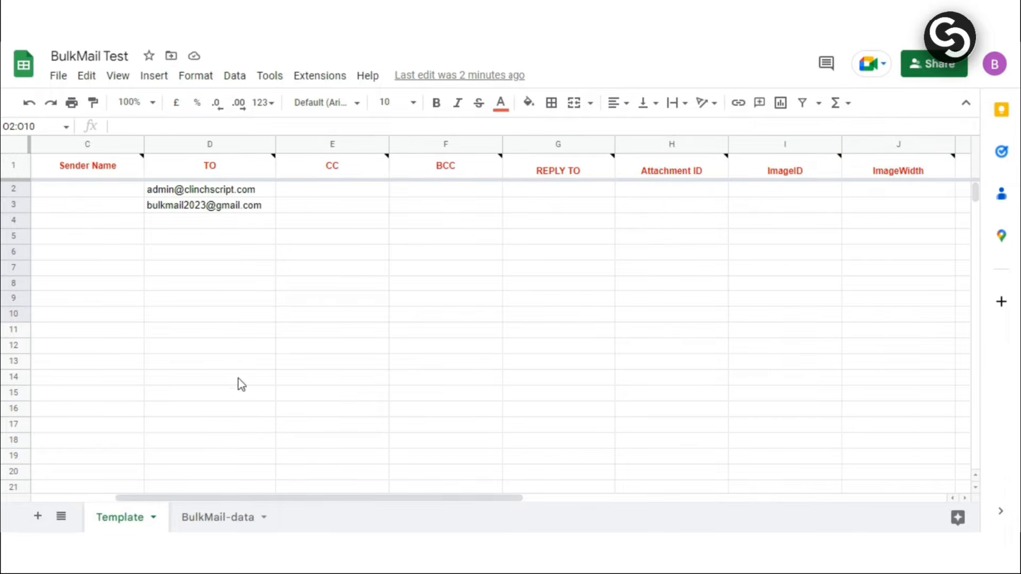
click(205, 194)
drag(518, 498, 868, 498)
click(561, 192)
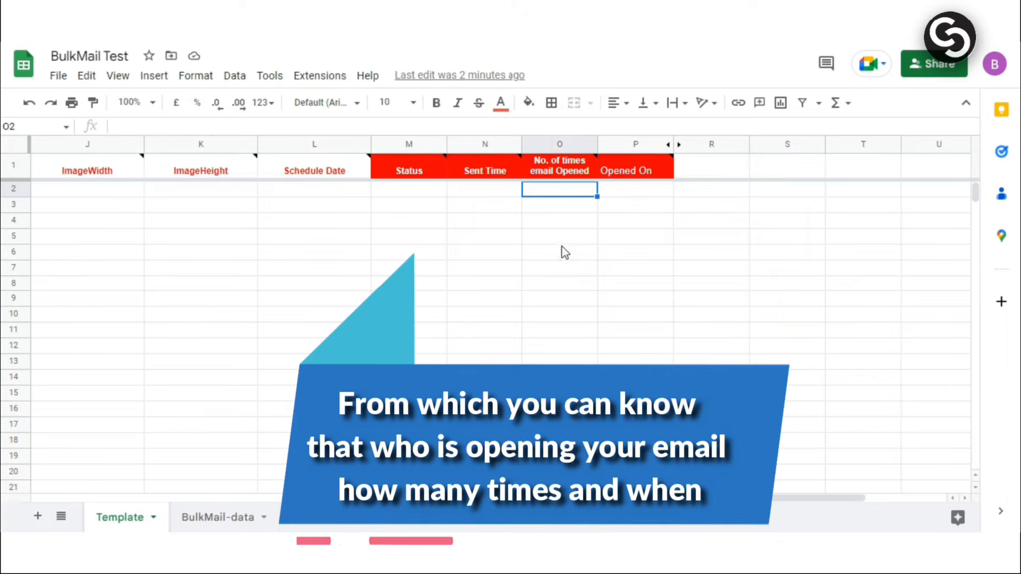
click(610, 192)
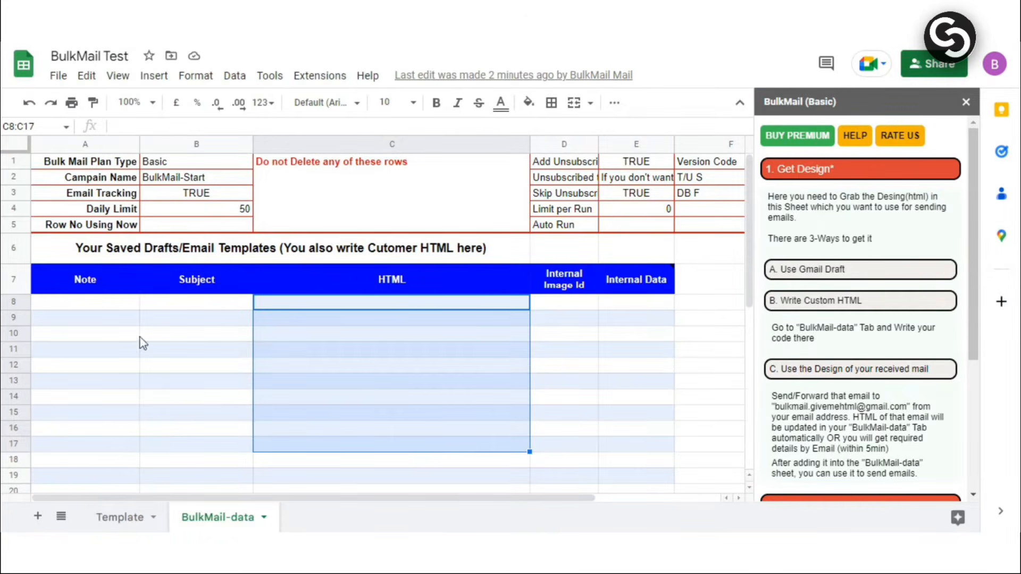
In a new Gmail message, complete the greeting "Hello {First Name}" with the header copied from cell A1 of the Template sheet
click(119, 516)
click(75, 177)
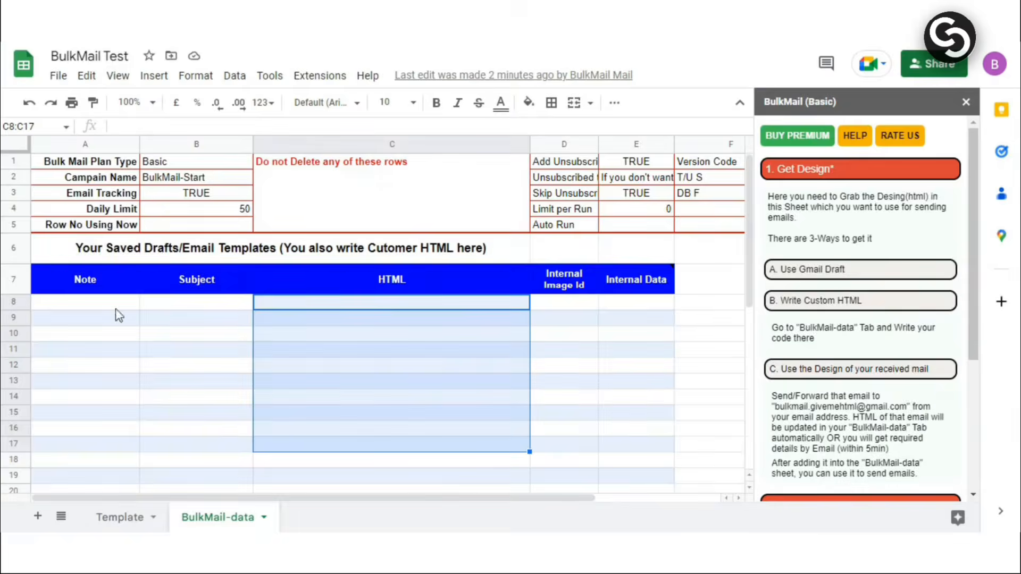
click(127, 517)
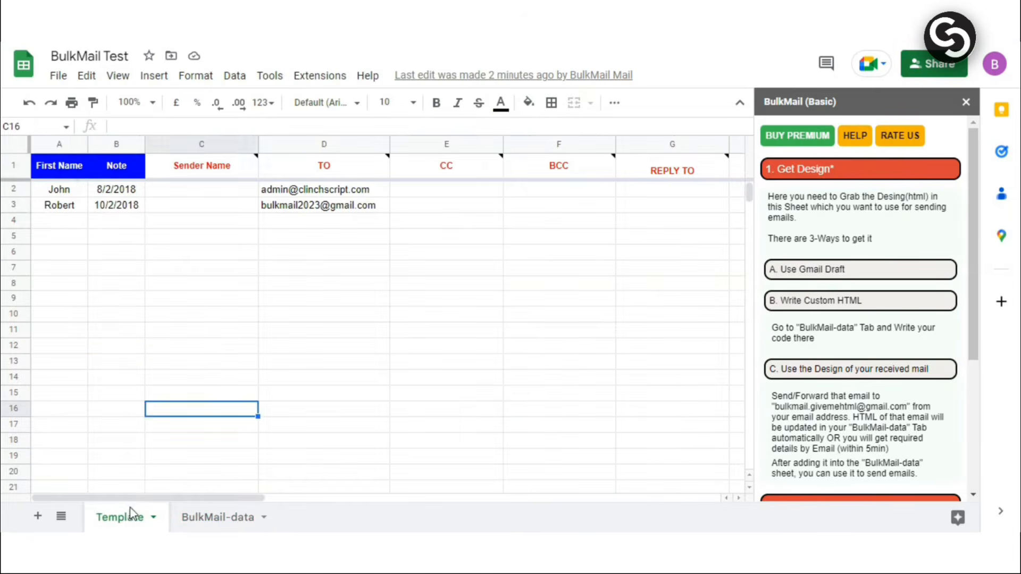
click(77, 165)
click(285, 368)
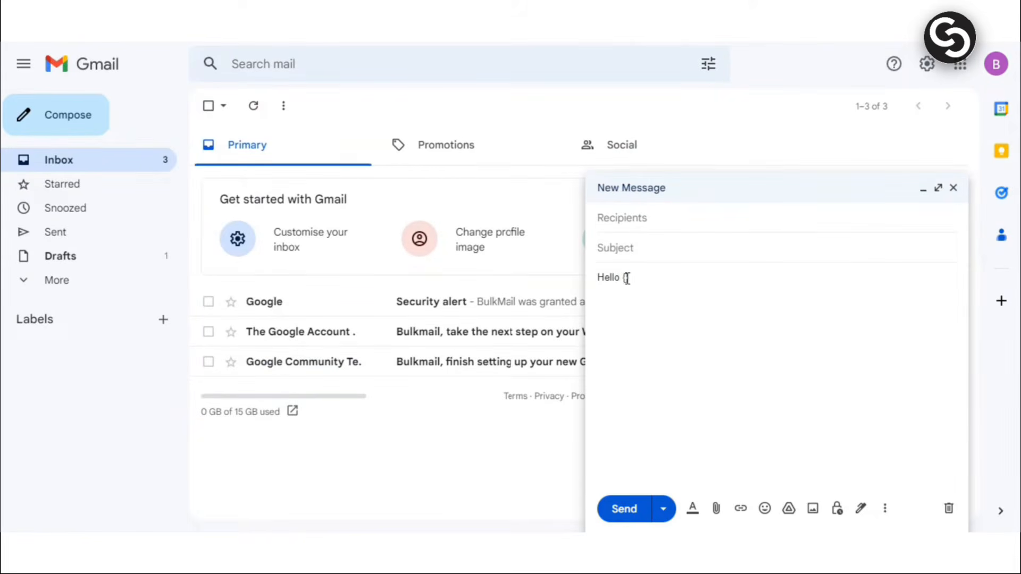
right_click(627, 278)
click(718, 415)
drag(677, 278, 625, 279)
click(698, 281)
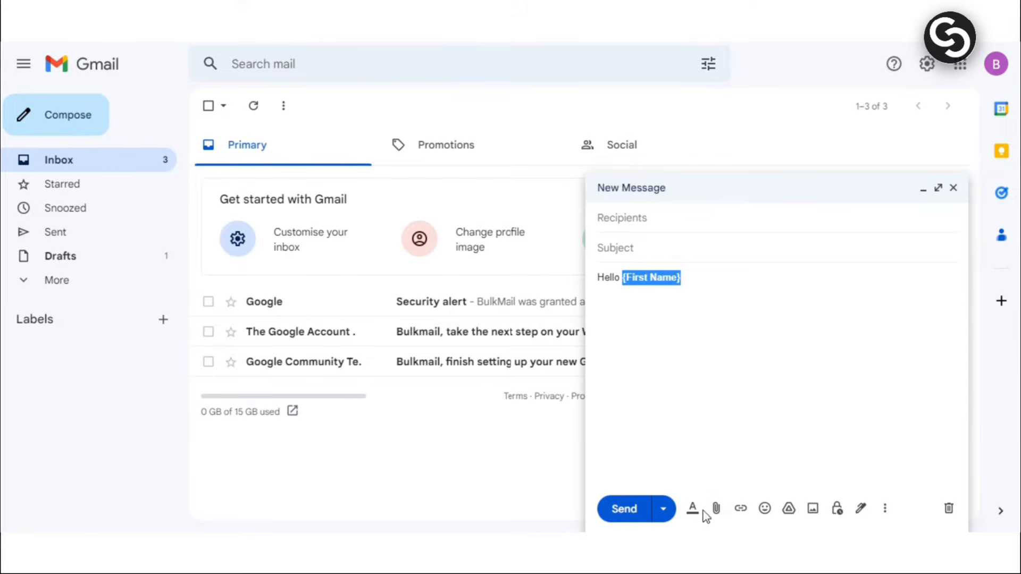
Format the {First Name} merge field in bold Georgia and add the line "You have to come on date: {Note}" below the greeting
click(696, 509)
click(715, 469)
click(711, 371)
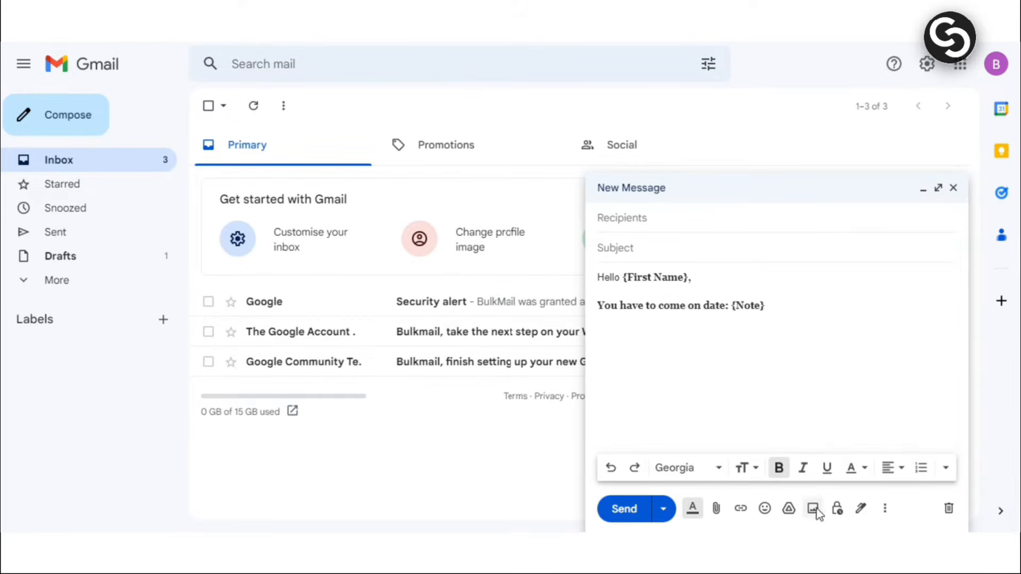
Insert the flamingo photo inline below the date line by uploading it, and shrink it to about 60 percent of its width
click(812, 508)
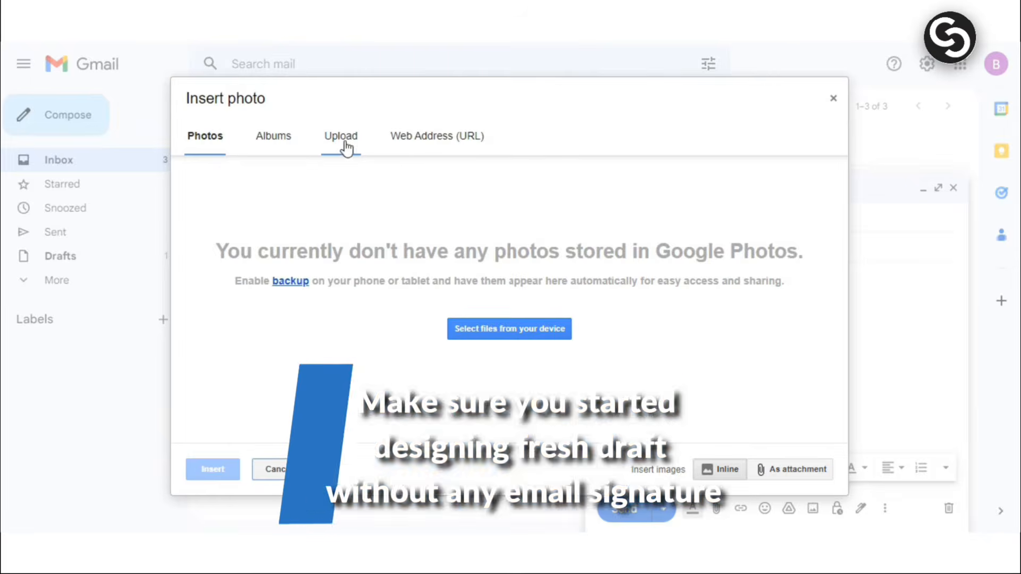
click(341, 137)
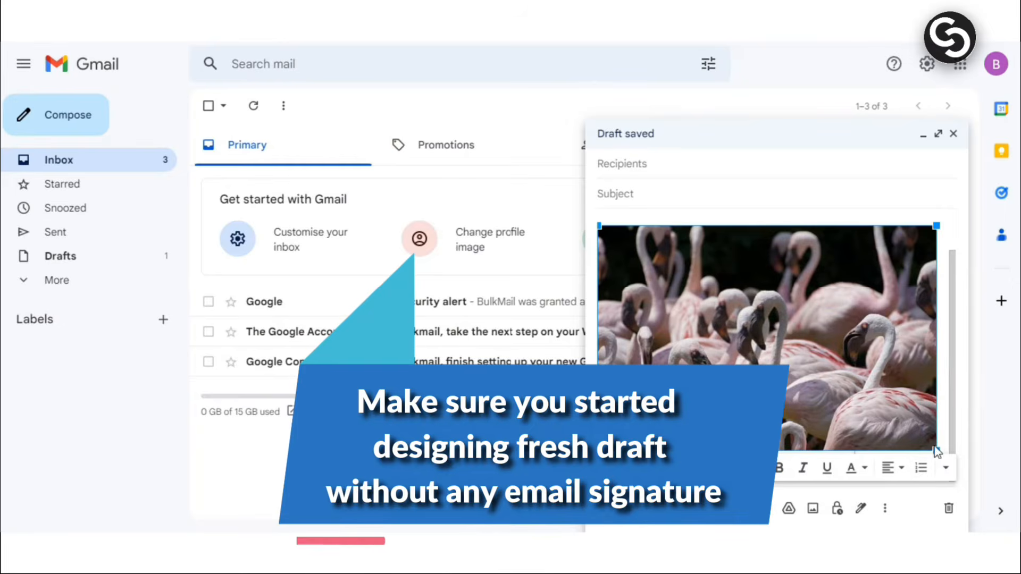
drag(936, 452, 802, 362)
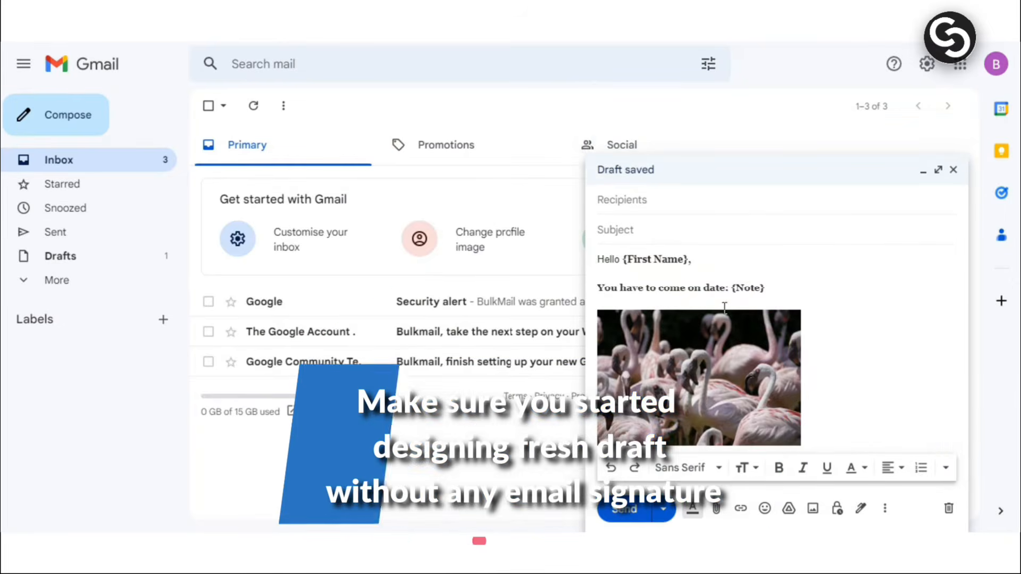
click(769, 277)
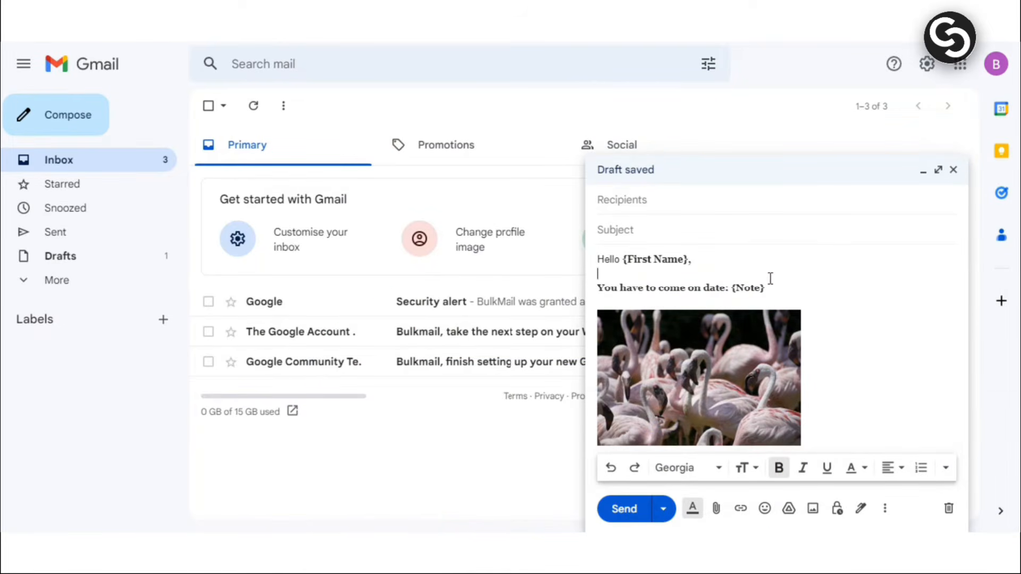
click(826, 404)
key(Return)
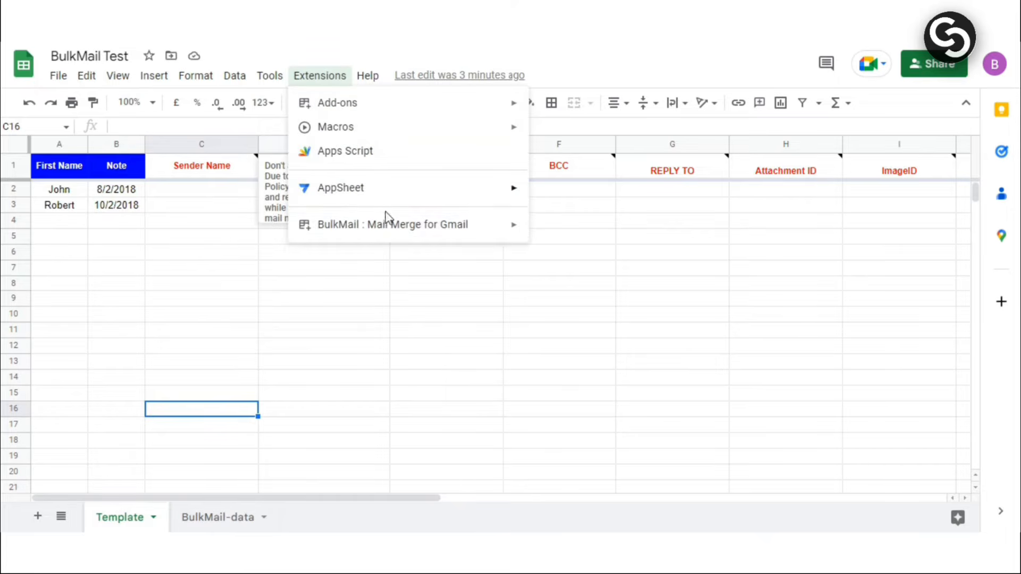
In the BulkMail Test spreadsheet, start BulkMail's configuration and choose the Gmail draft "Hello {First Name}" as the design source
mouse_move(384, 226)
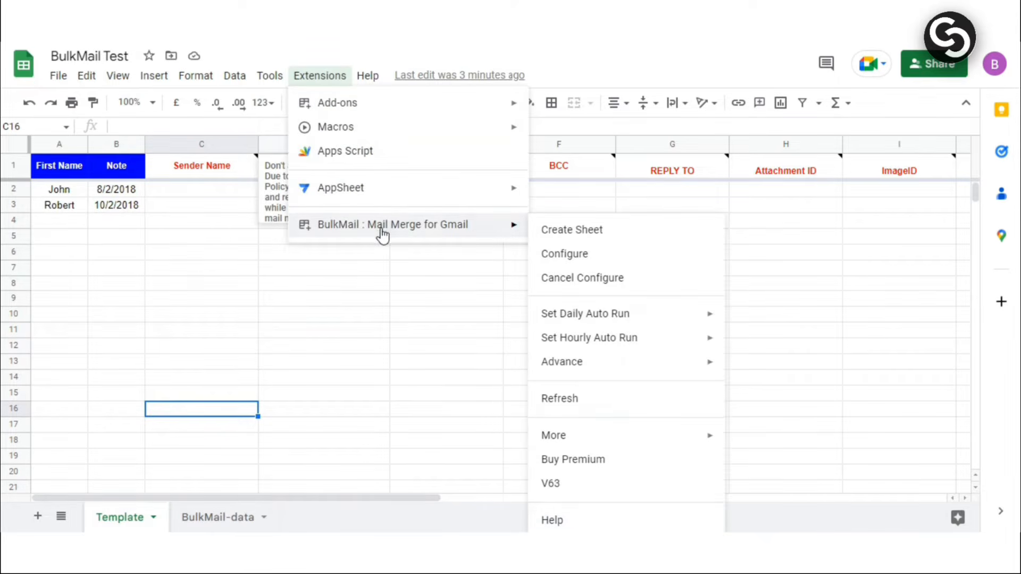
click(562, 250)
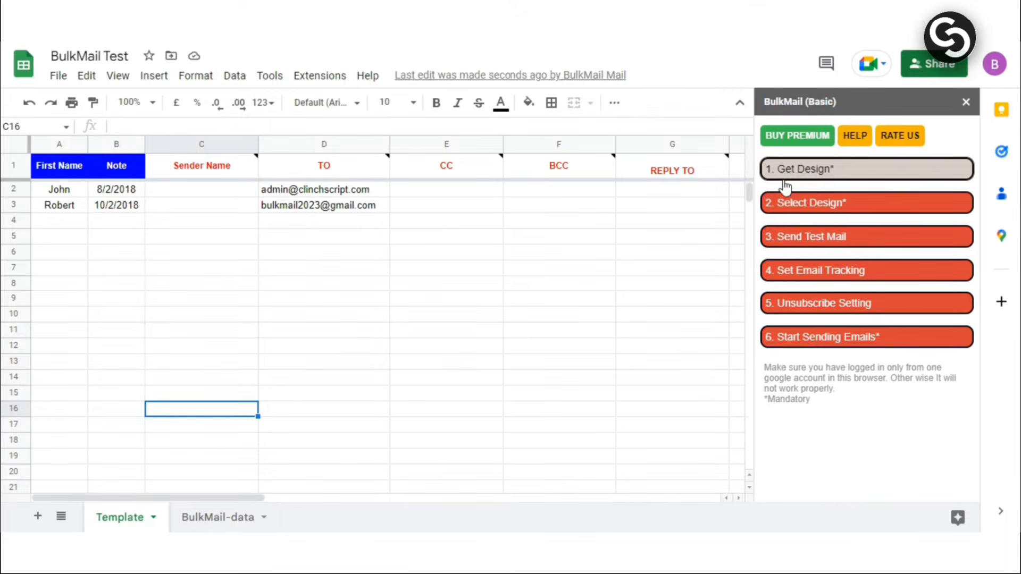
click(807, 180)
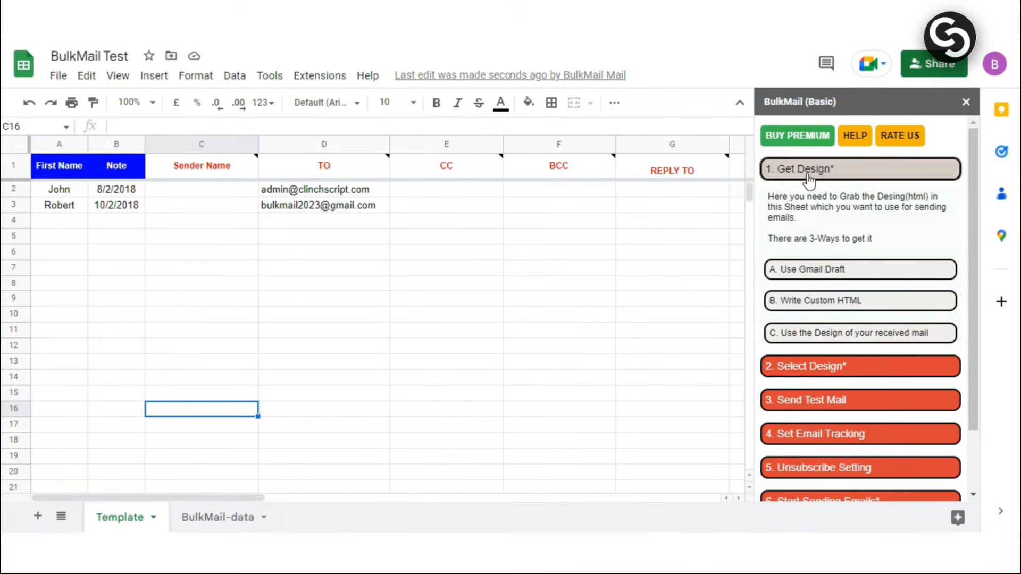
click(801, 281)
click(839, 351)
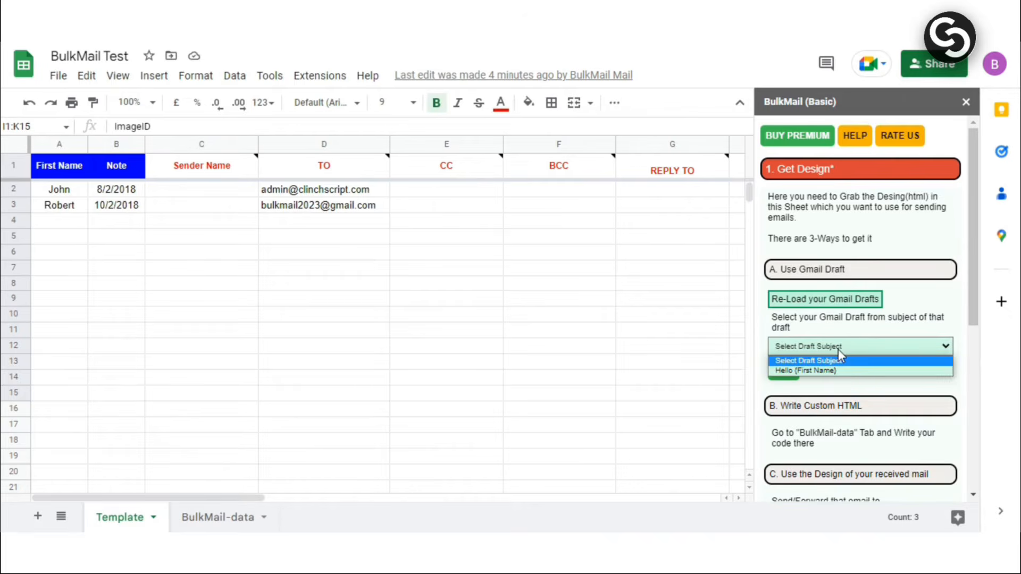
click(802, 370)
Save the chosen draft's design at row 8 of the BulkMail-data sheet
click(882, 370)
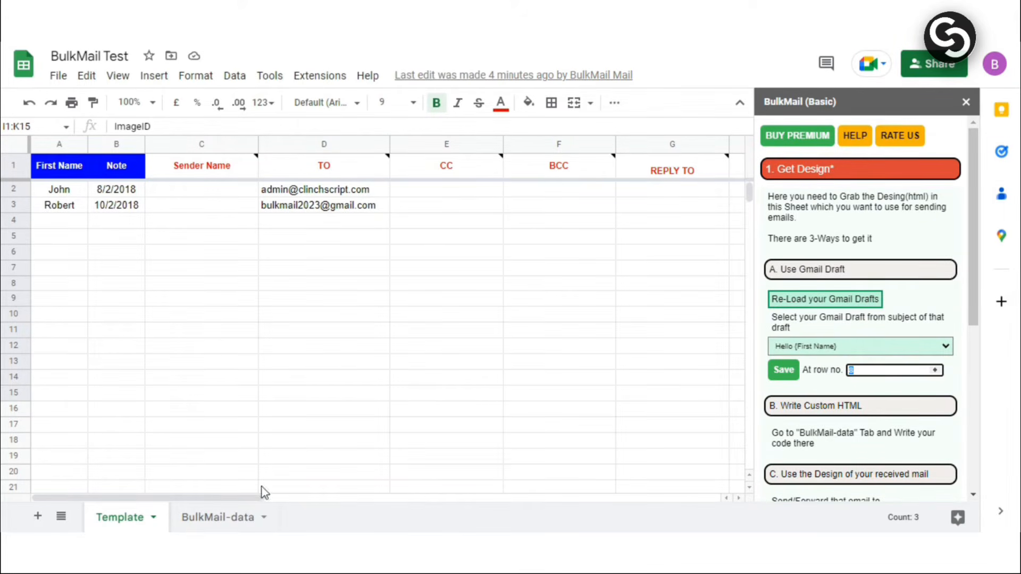
click(228, 524)
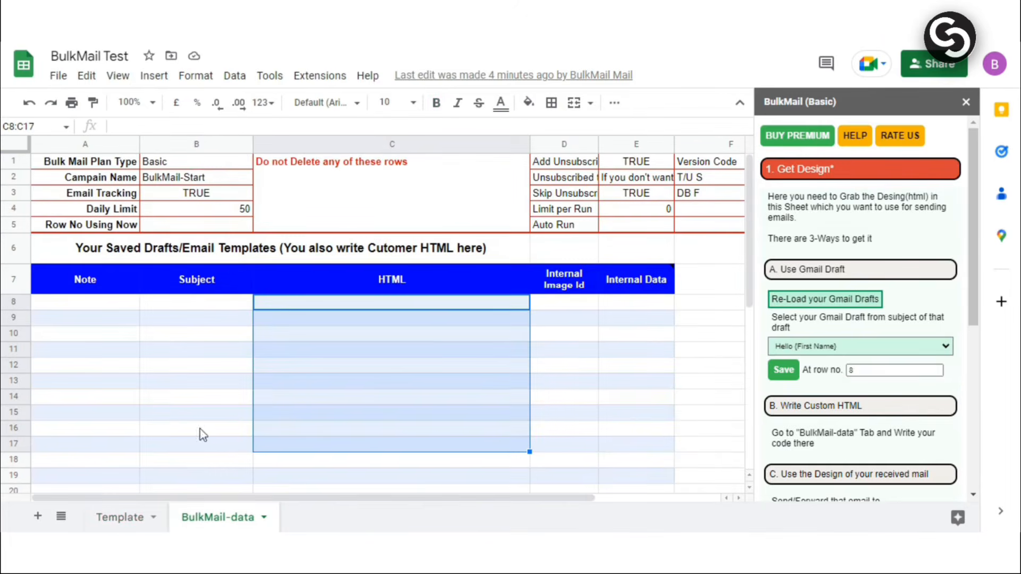
click(564, 381)
click(788, 373)
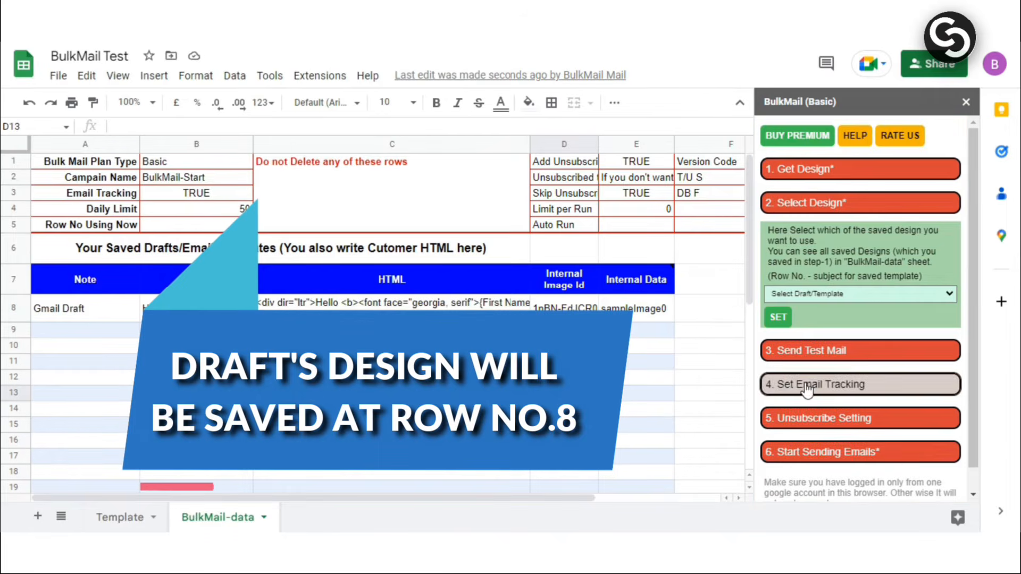
Review the saved HTML in row 8 and set "8-Hello {First Name}" as the design to use
click(298, 312)
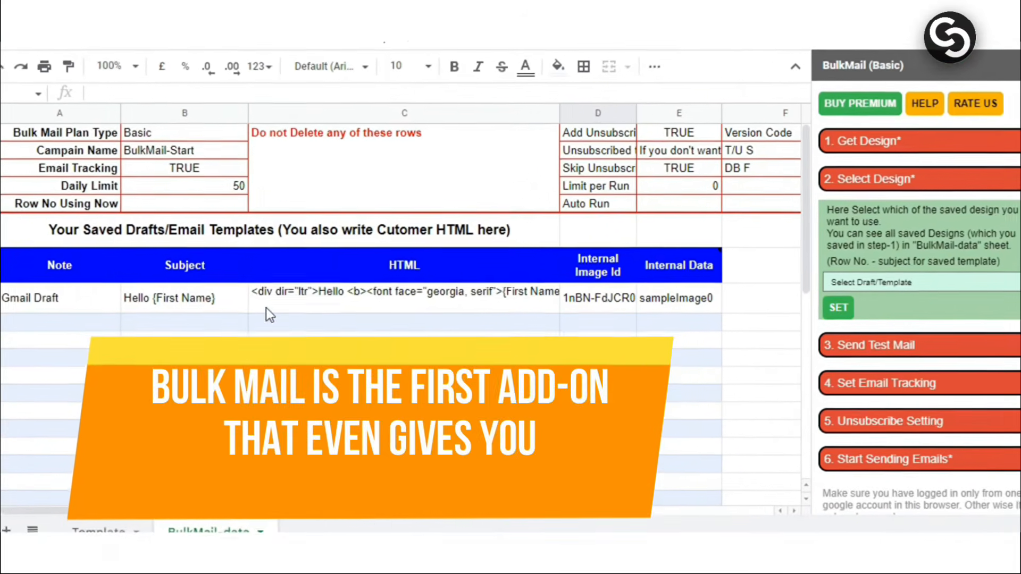
click(266, 308)
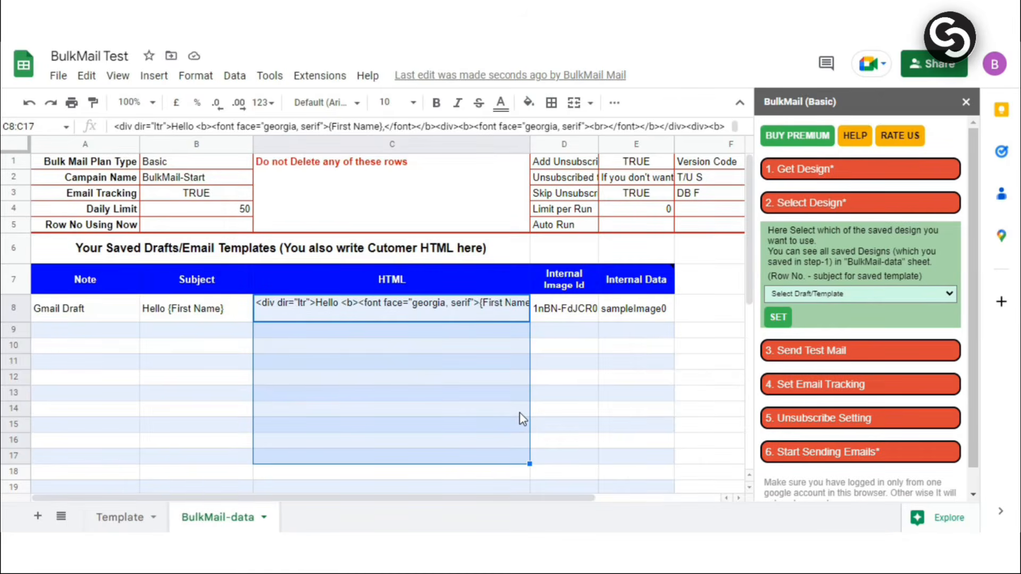
click(839, 295)
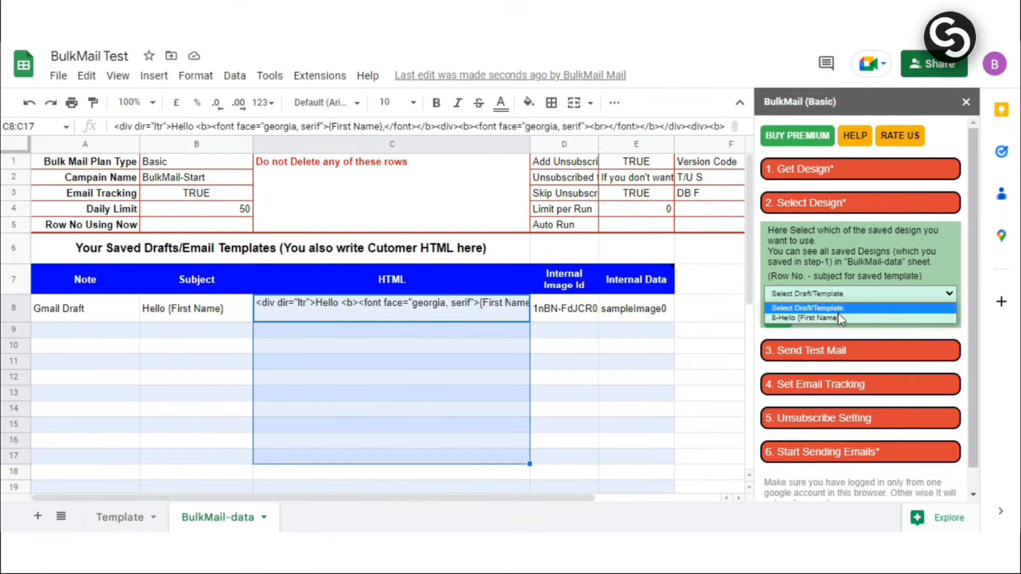
click(792, 320)
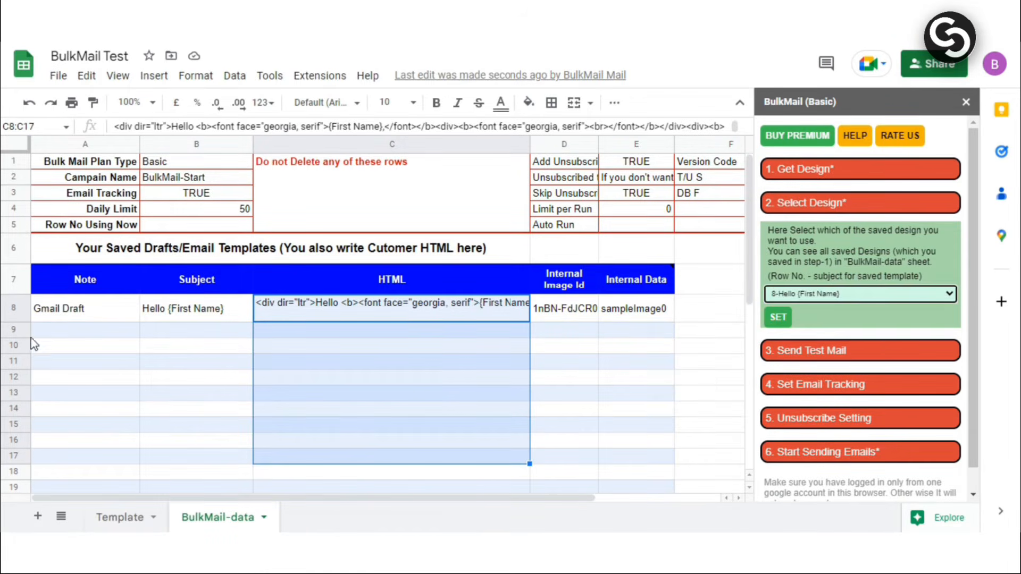
click(14, 308)
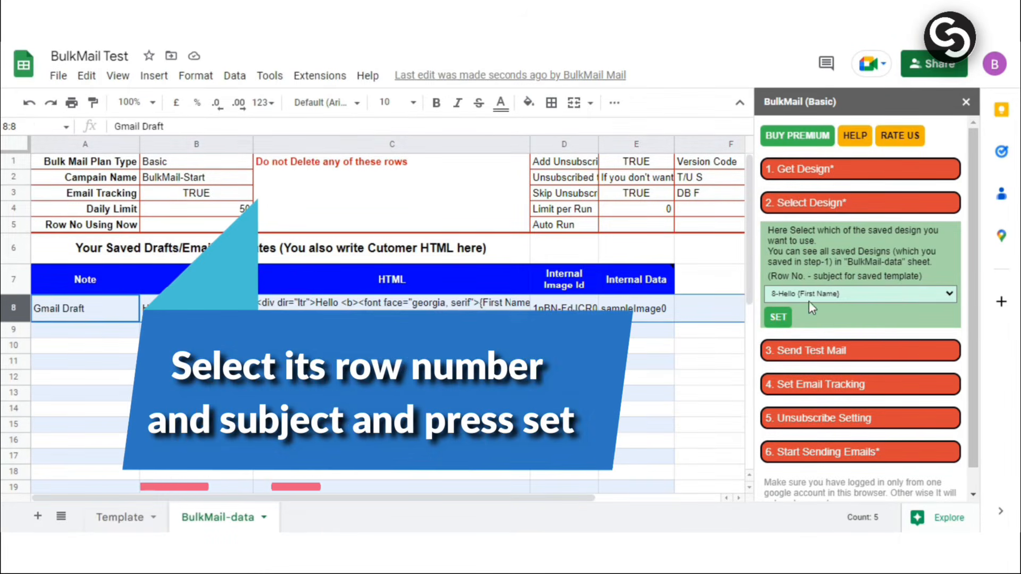
click(776, 317)
Send a test email for row 2 of the Template sheet and open the received message in Gmail
click(116, 517)
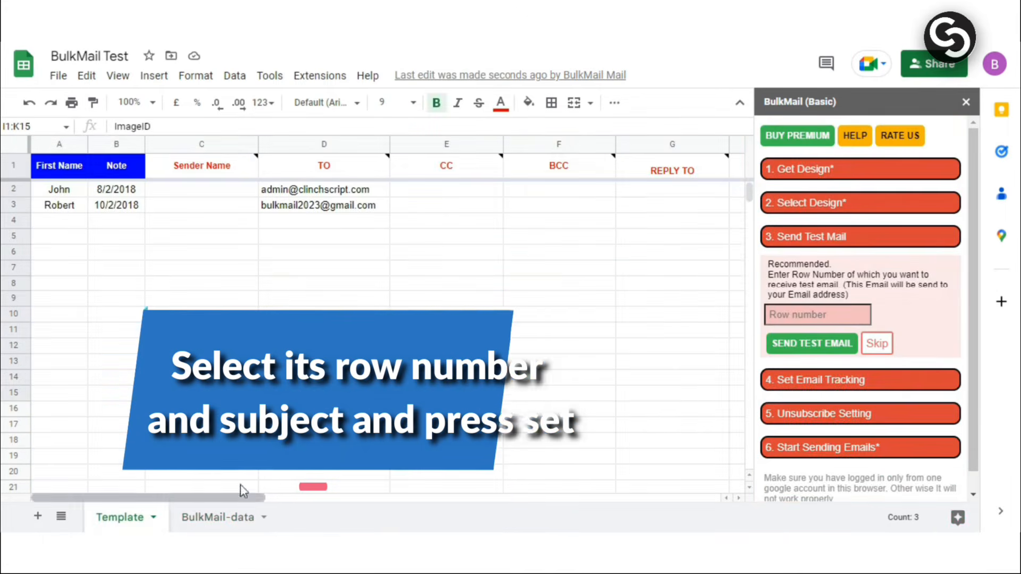
drag(189, 498, 399, 498)
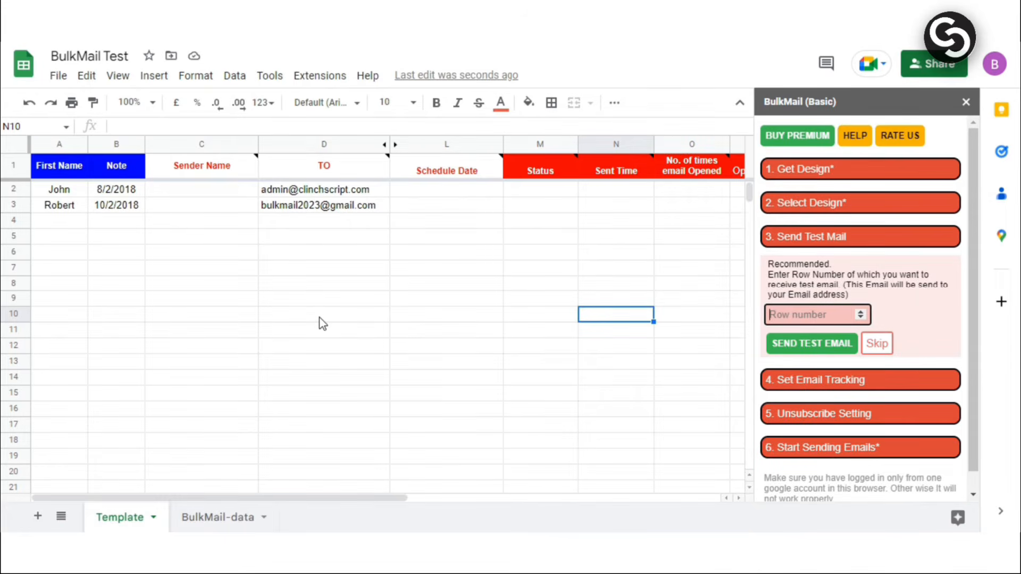
click(823, 341)
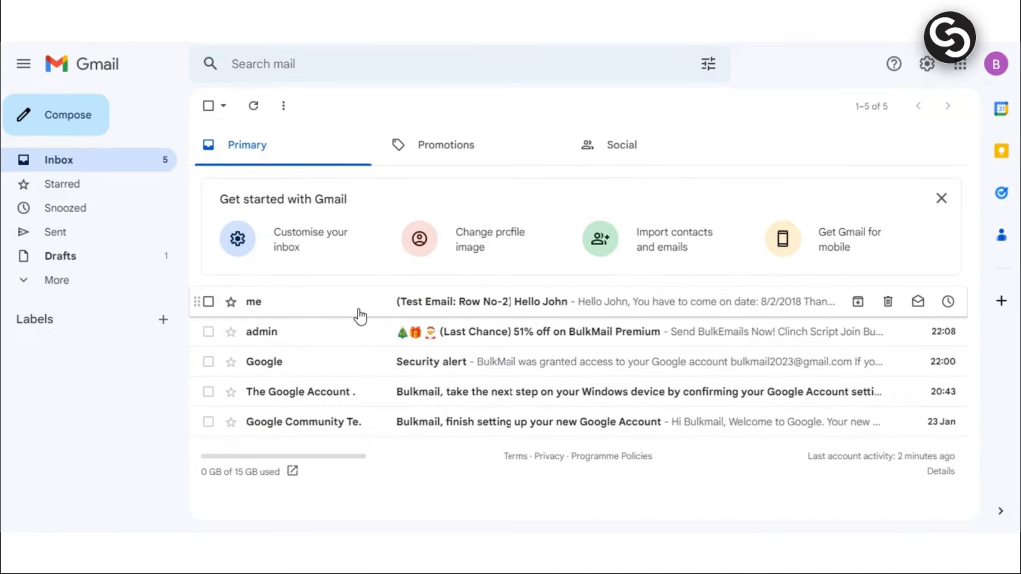
click(351, 314)
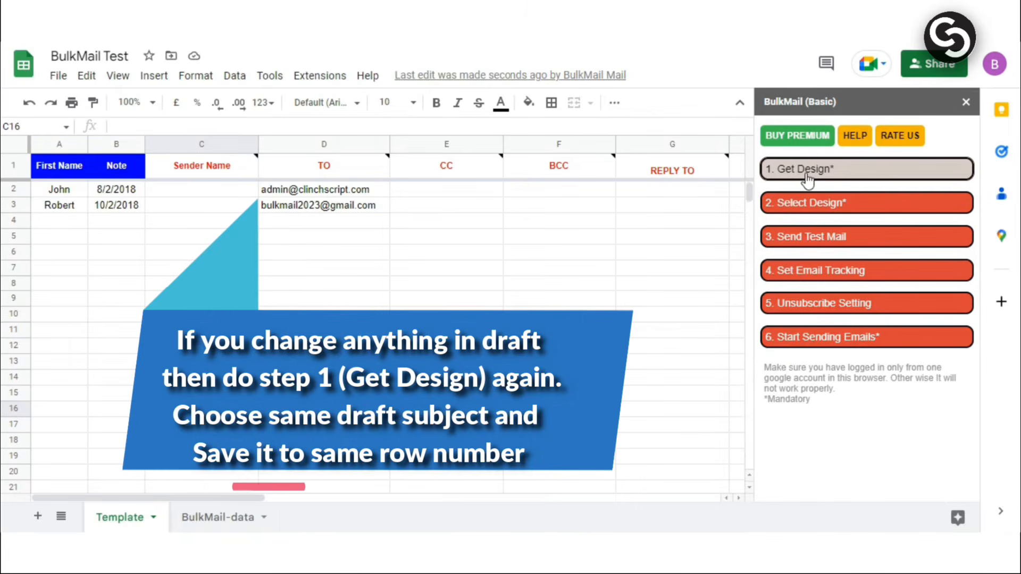
Grab the Gmail draft "Hello {First Name}" again and save its design to the same row number, 8
click(806, 173)
click(856, 346)
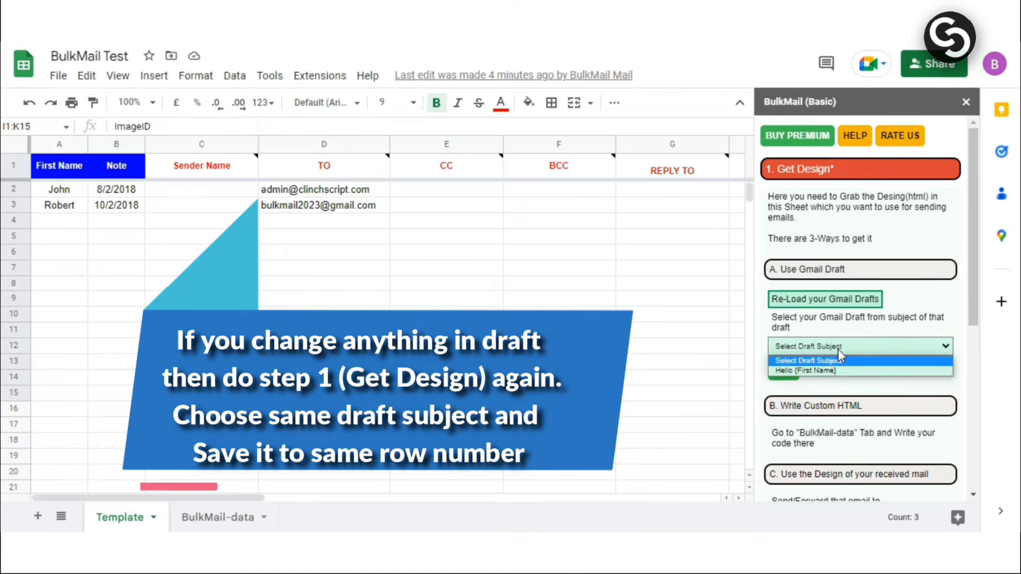
click(804, 371)
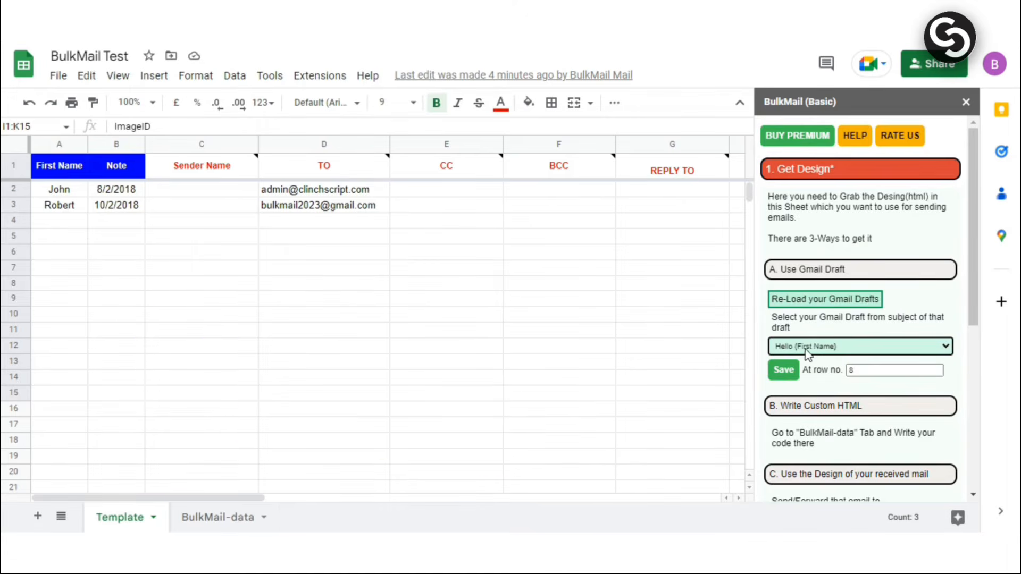
click(791, 373)
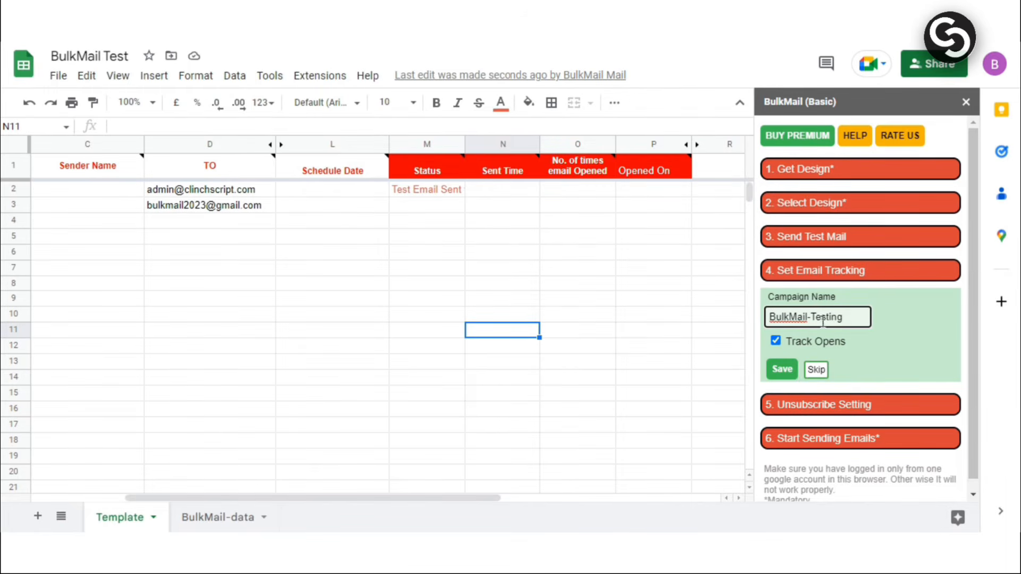
Save email tracking with campaign name BulkMail-Testing and Track Opens enabled, keeping both unsubscribe options on
click(779, 370)
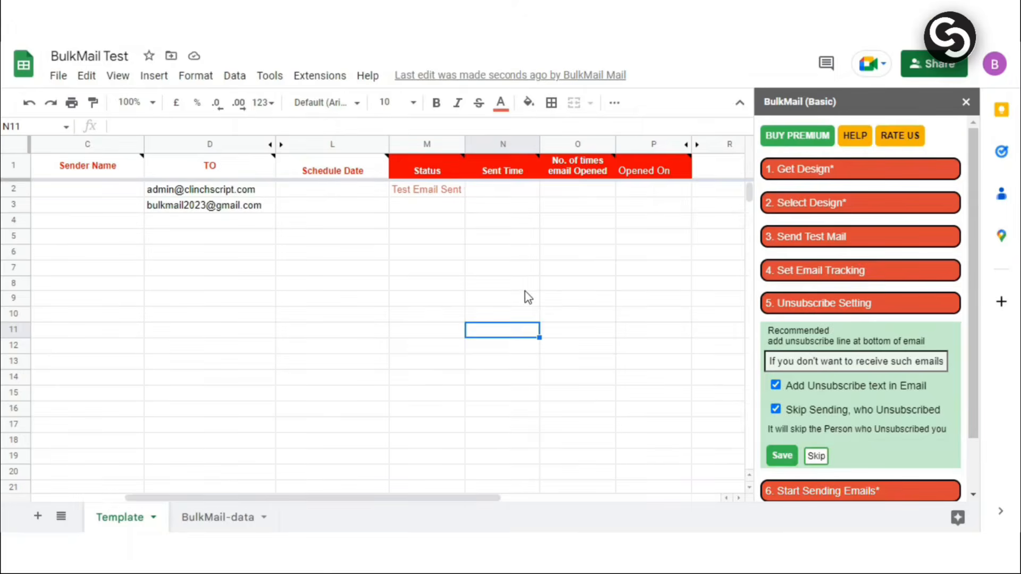
scroll(819, 350, down, 1)
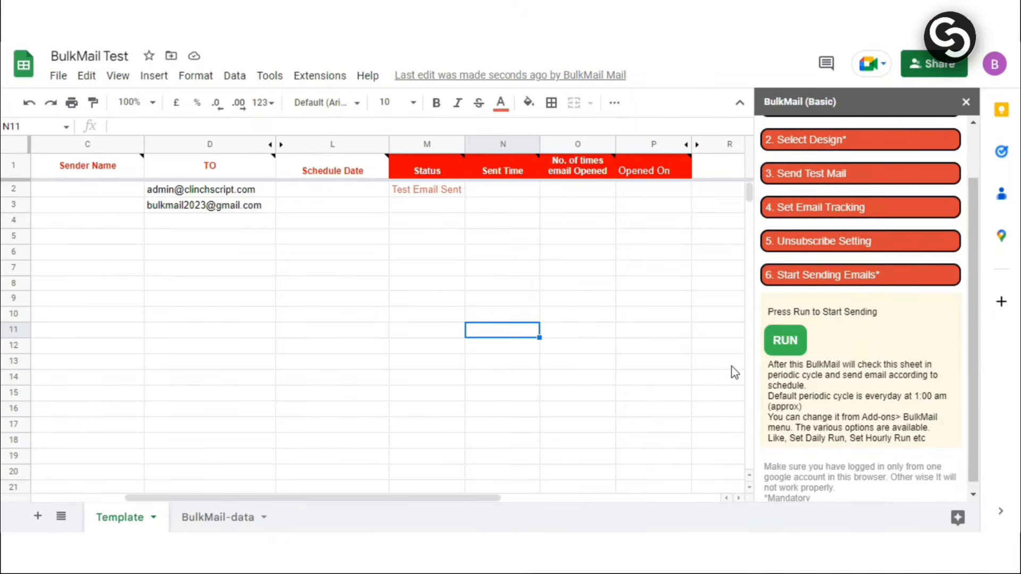
Run the mail merge and review the Status and Sent Time entries of the Template sheet's recipients
click(782, 339)
drag(437, 499, 191, 478)
drag(65, 190, 618, 458)
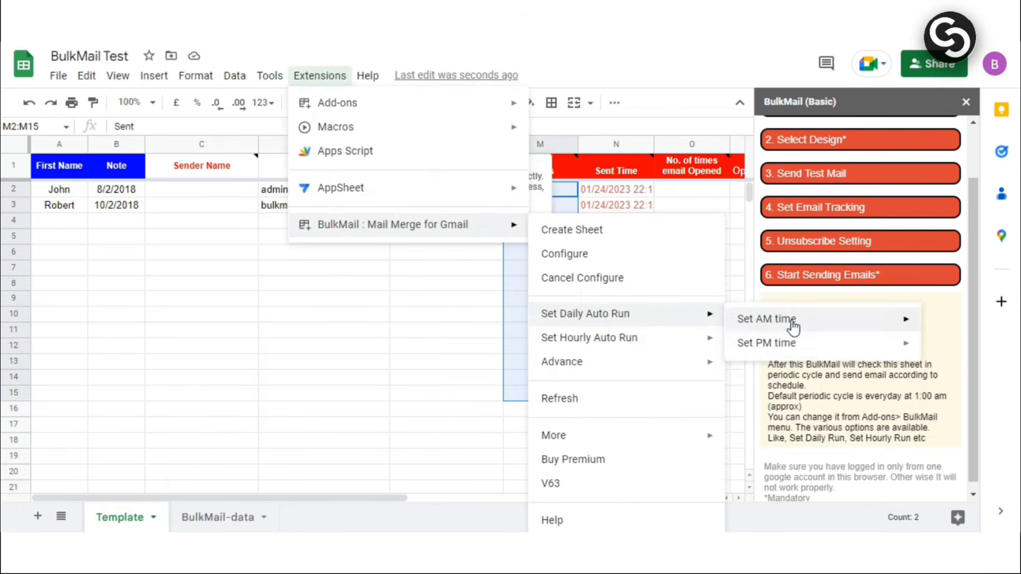
Check the AM and PM times available for BulkMail's daily auto run
mouse_move(810, 346)
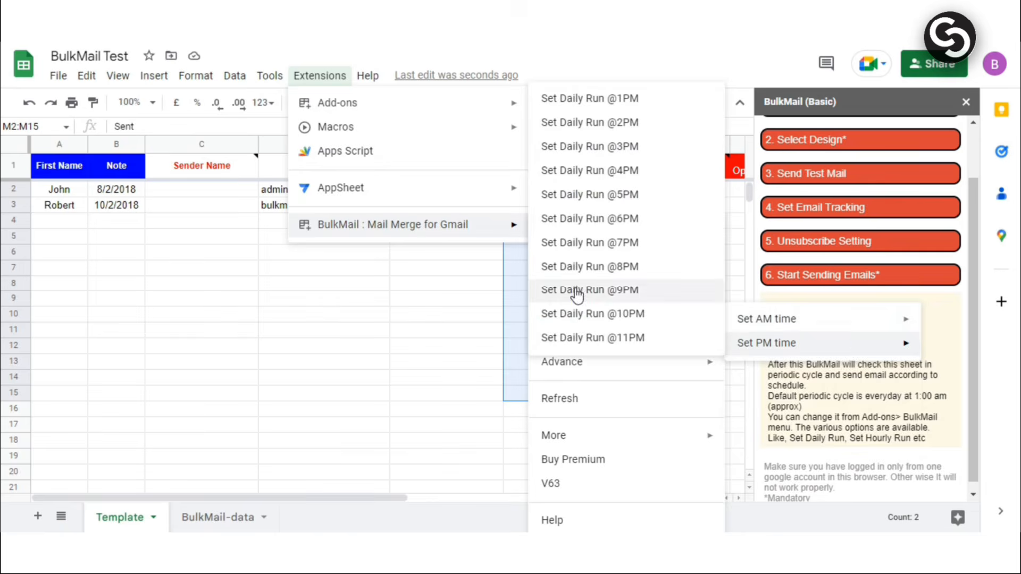
click(456, 302)
Use BulkMail's advanced options to set a limit on the emails sent per run
click(330, 81)
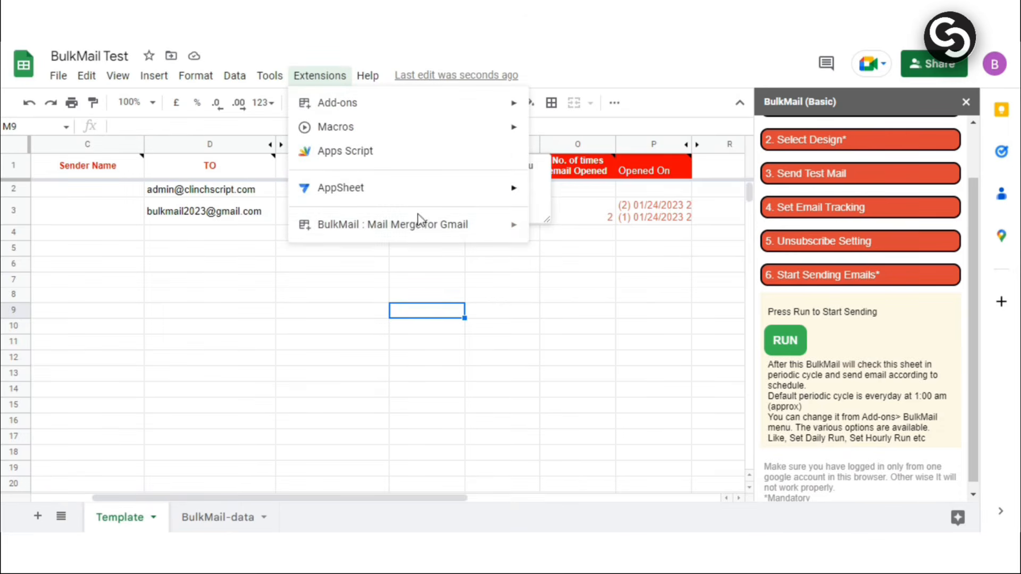
mouse_move(422, 224)
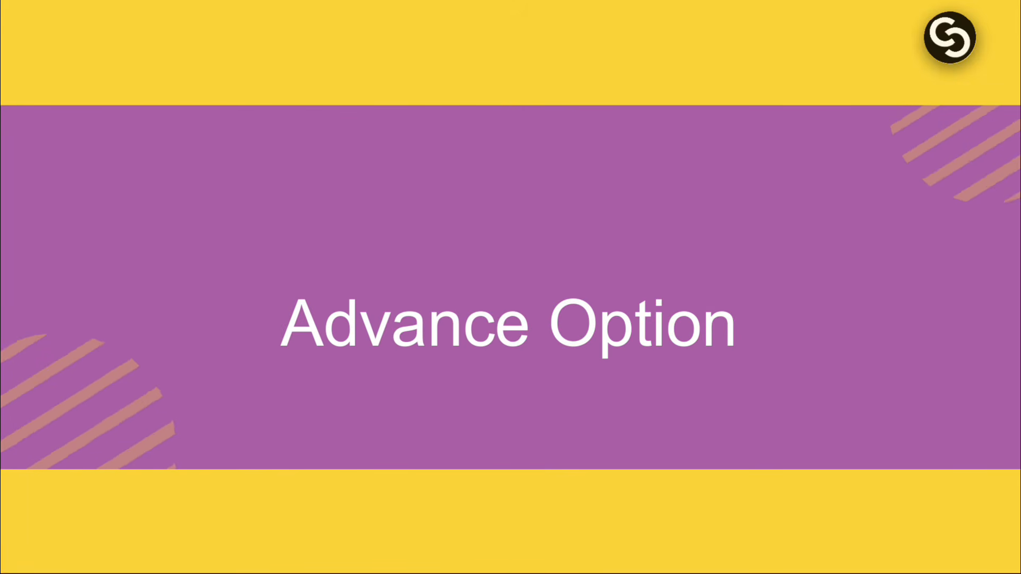
mouse_move(570, 372)
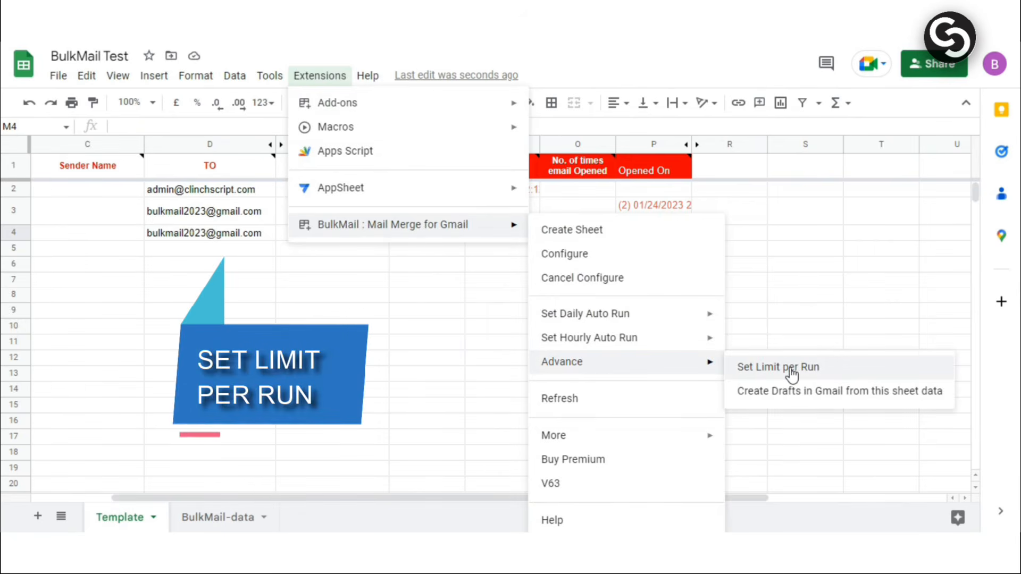
click(803, 370)
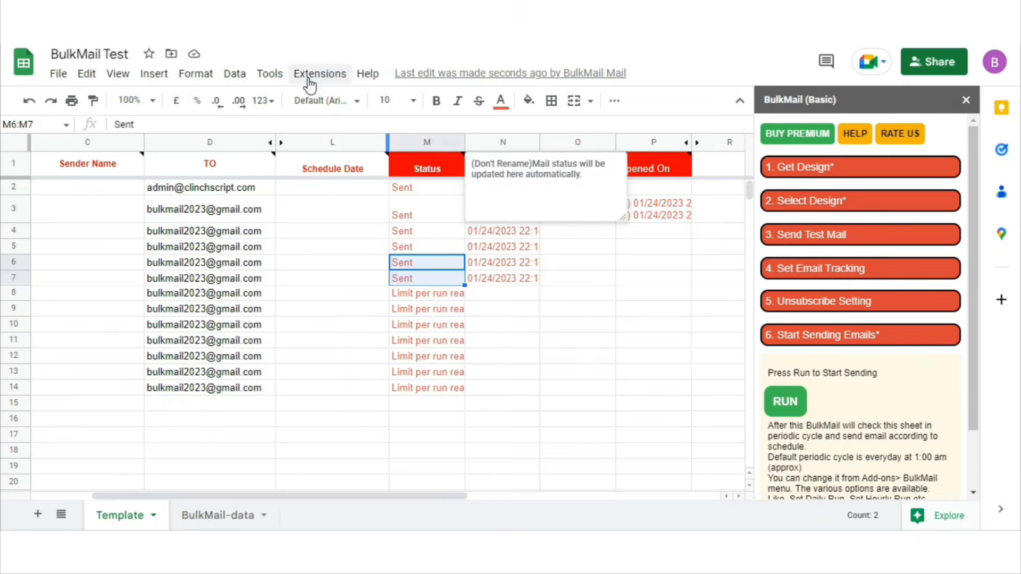
Set BulkMail's hourly auto run to every 1 hr
click(314, 77)
mouse_move(406, 225)
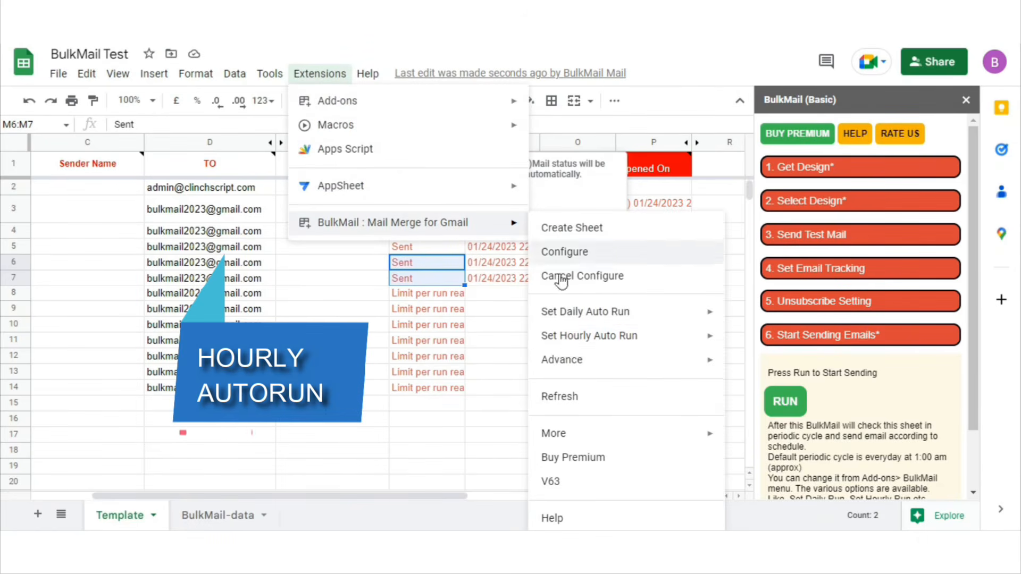
mouse_move(611, 335)
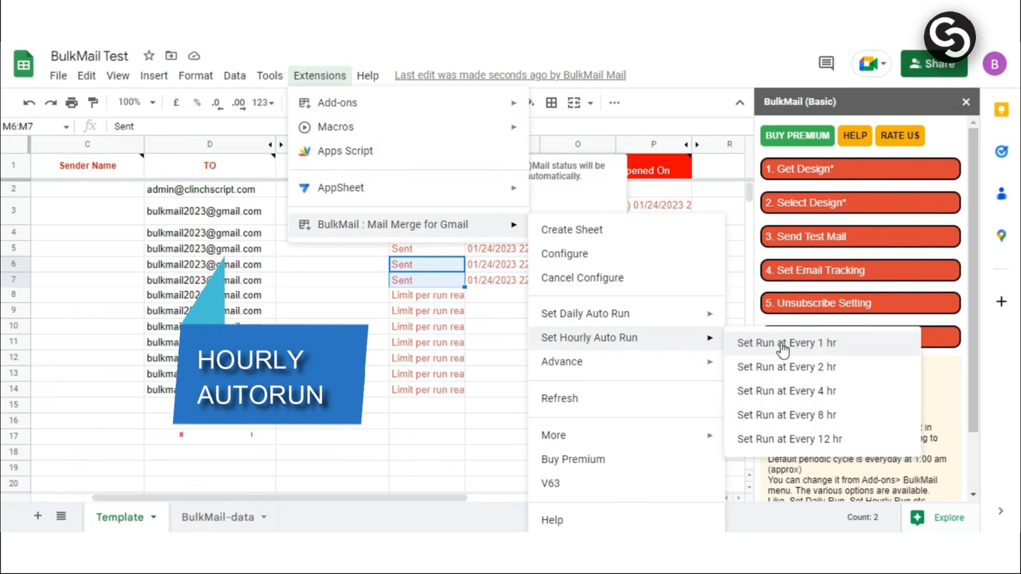
click(817, 351)
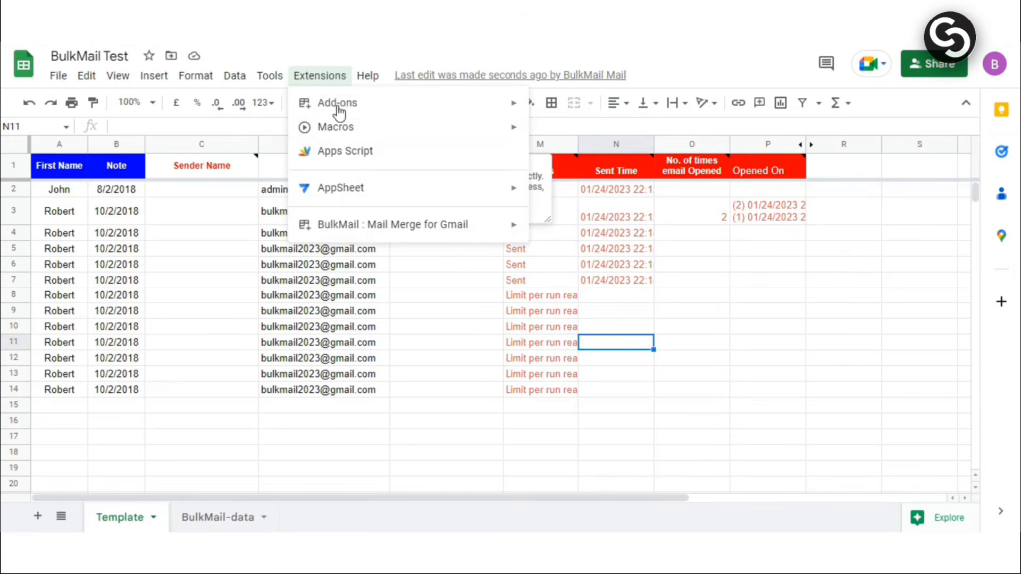
Show BulkMail's additional options, such as the plan check, email quota, campaign report and AutoRun status
mouse_move(408, 232)
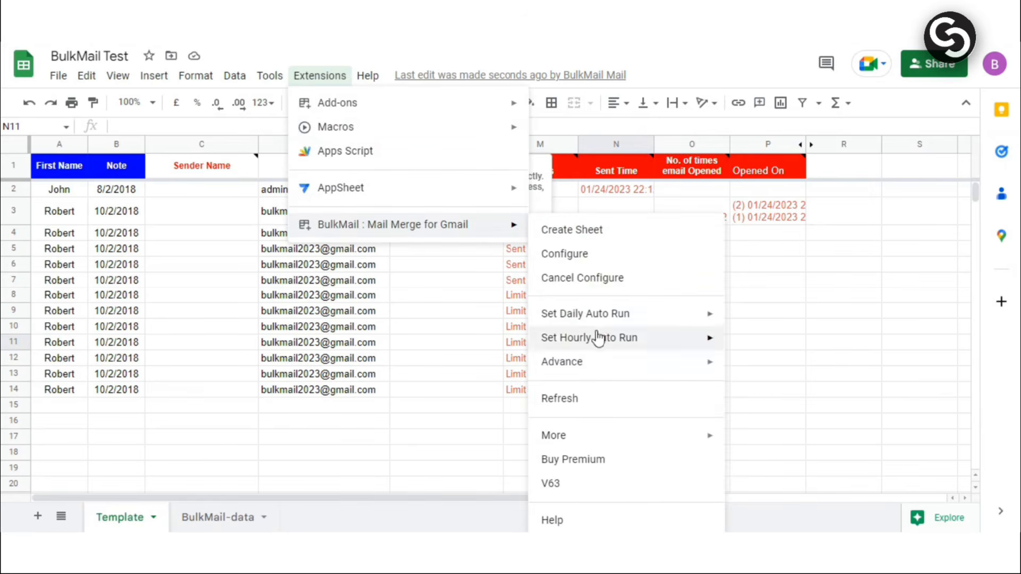
mouse_move(602, 436)
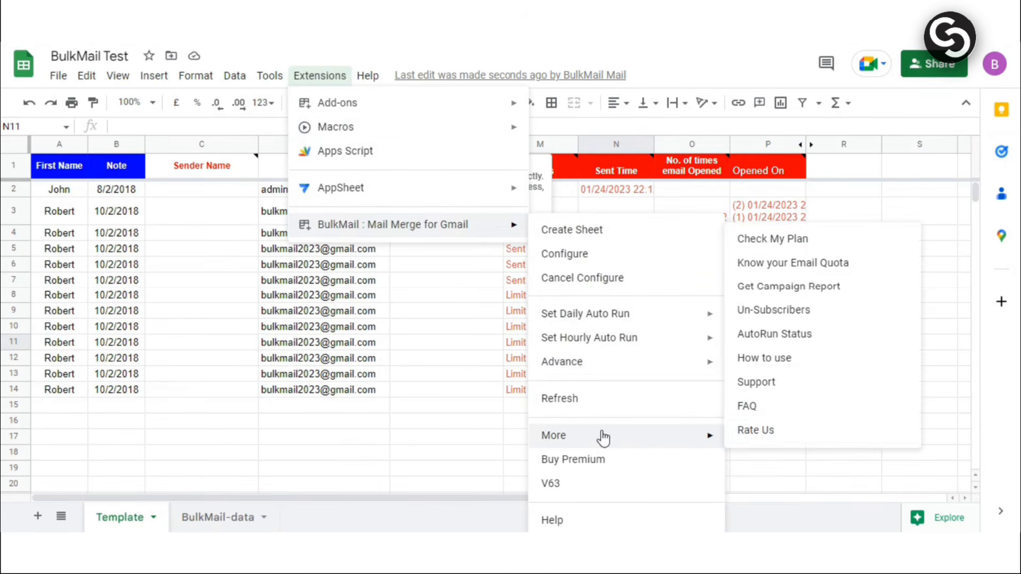